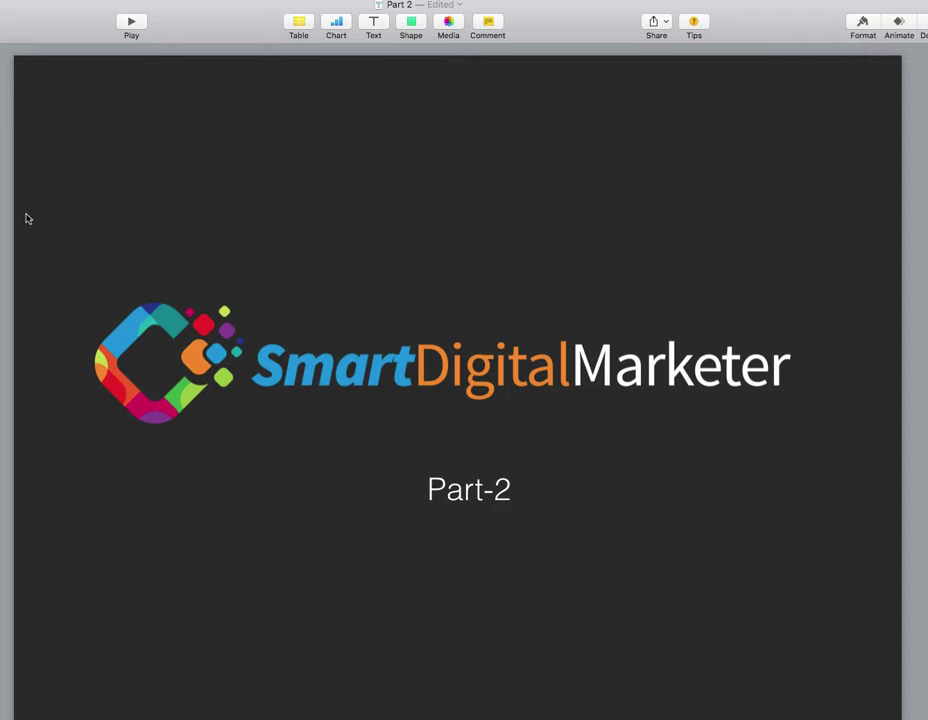
Step: Advance from the Part-2 title slide to the YouTube Channel Optimization slide
key(Down)
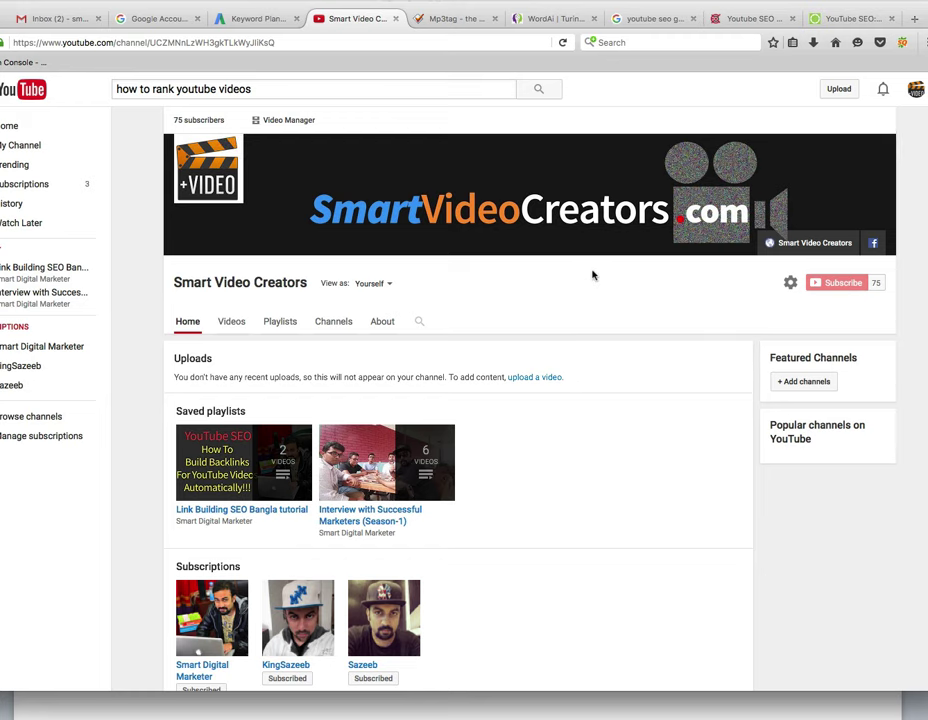
Step: Check the account menu, then pause the playing video on the Smart Digital Marketer channel
click(913, 92)
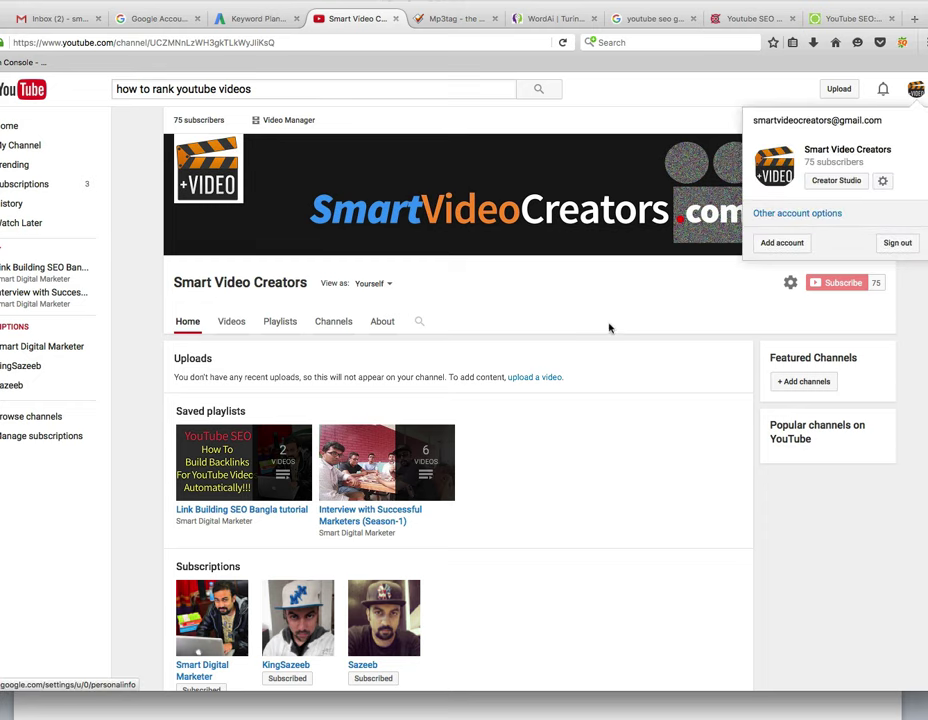
click(560, 332)
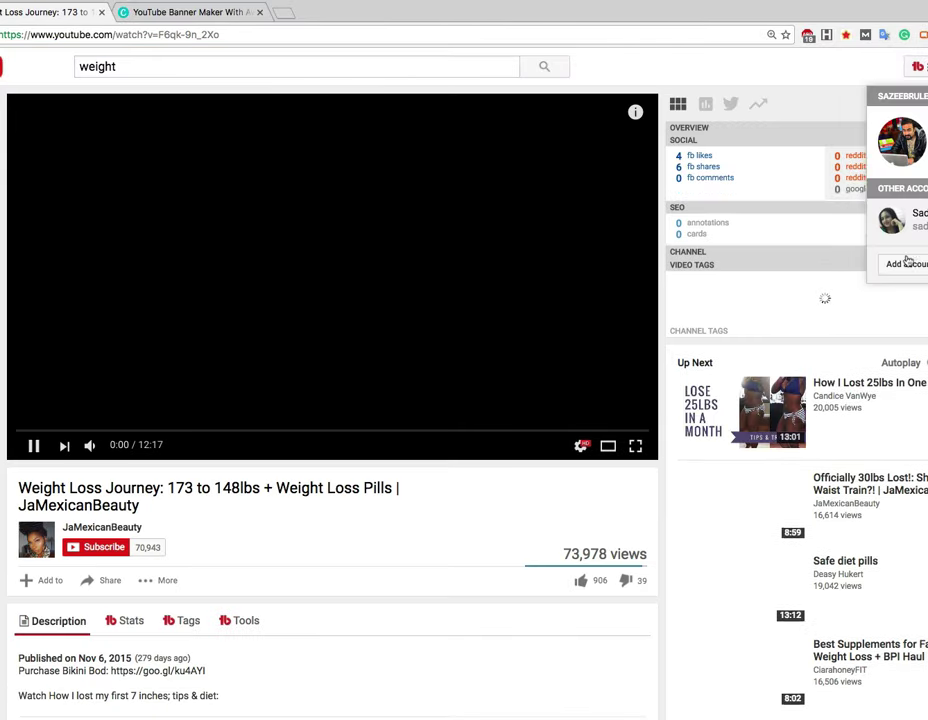
click(537, 298)
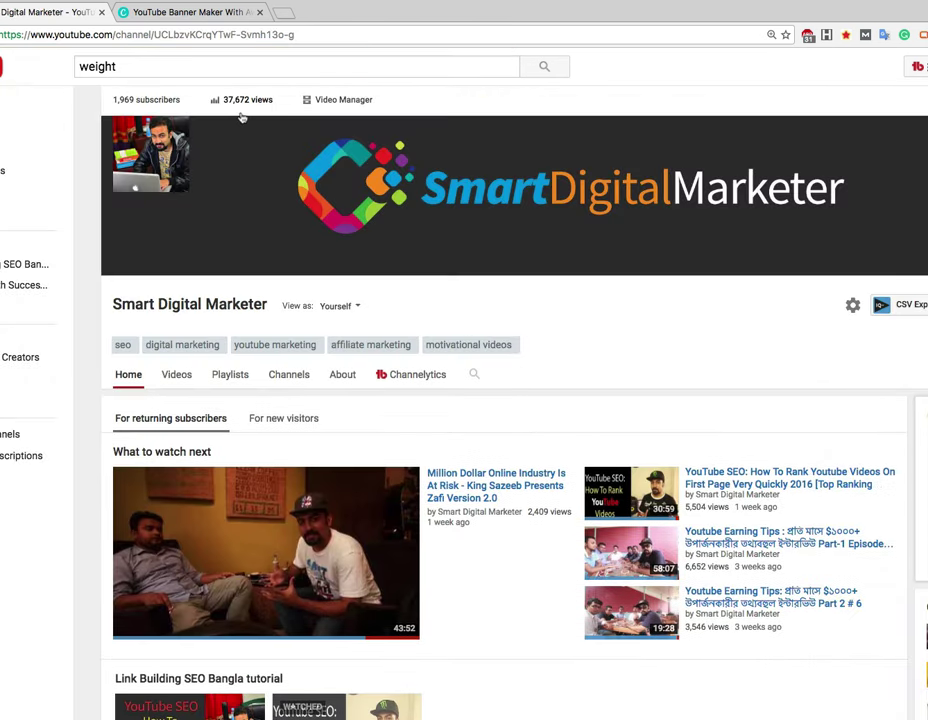
Step: Review the channel's zero strikes and enabled features, then view its Monetization settings
click(318, 100)
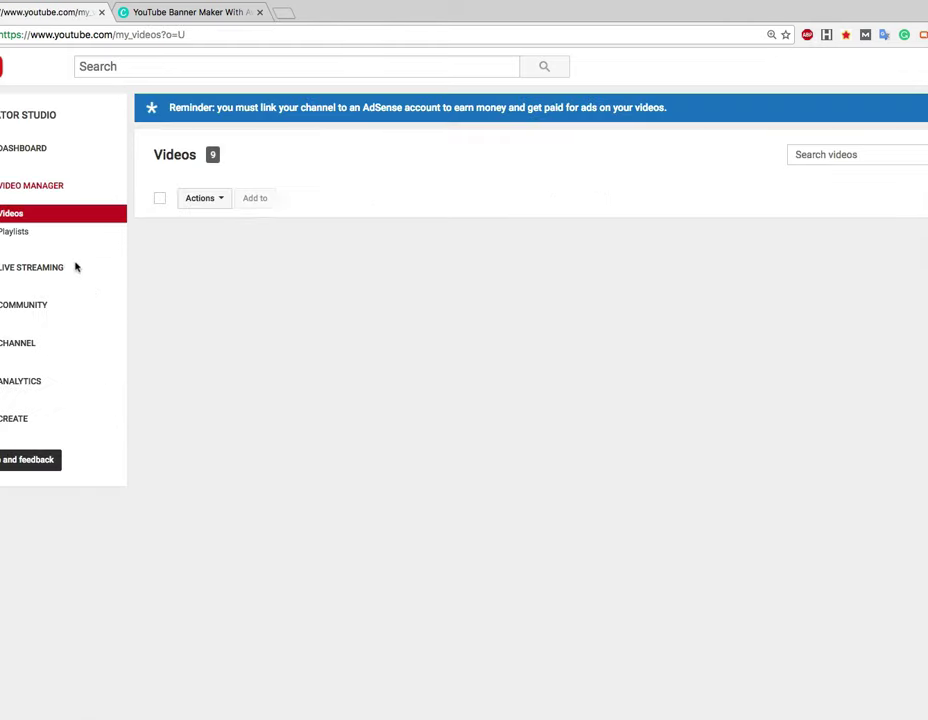
click(22, 353)
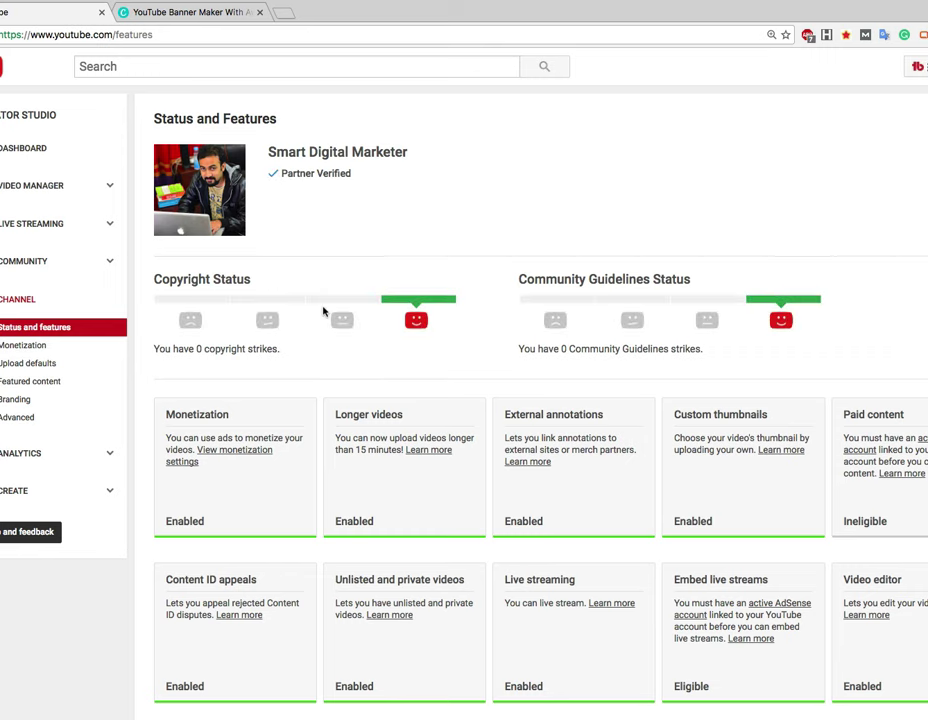
scroll(321, 306, down, 5)
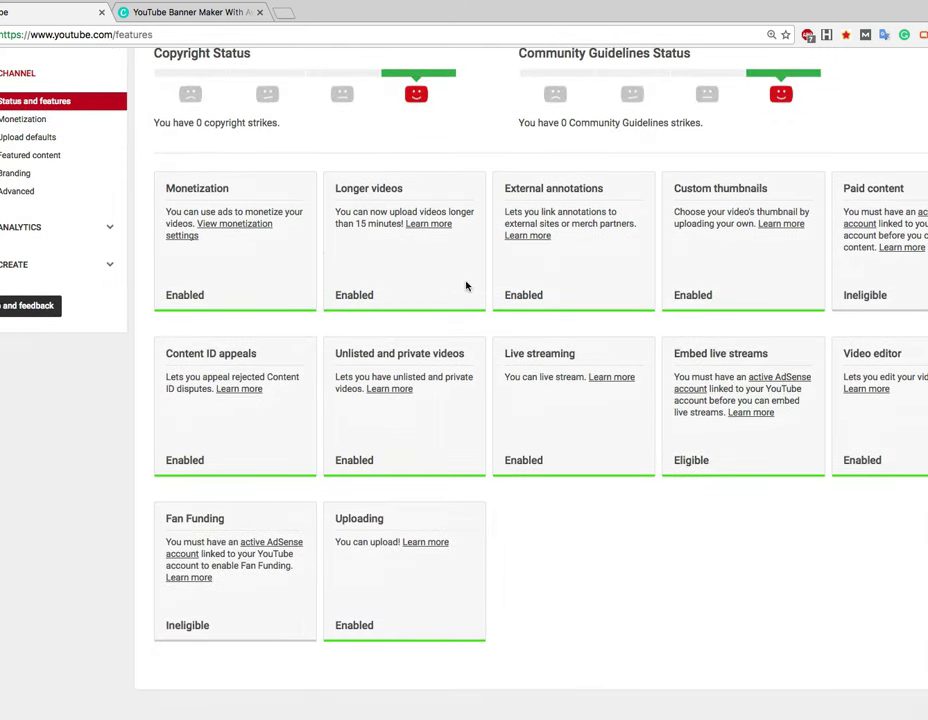
scroll(347, 296, up, 4)
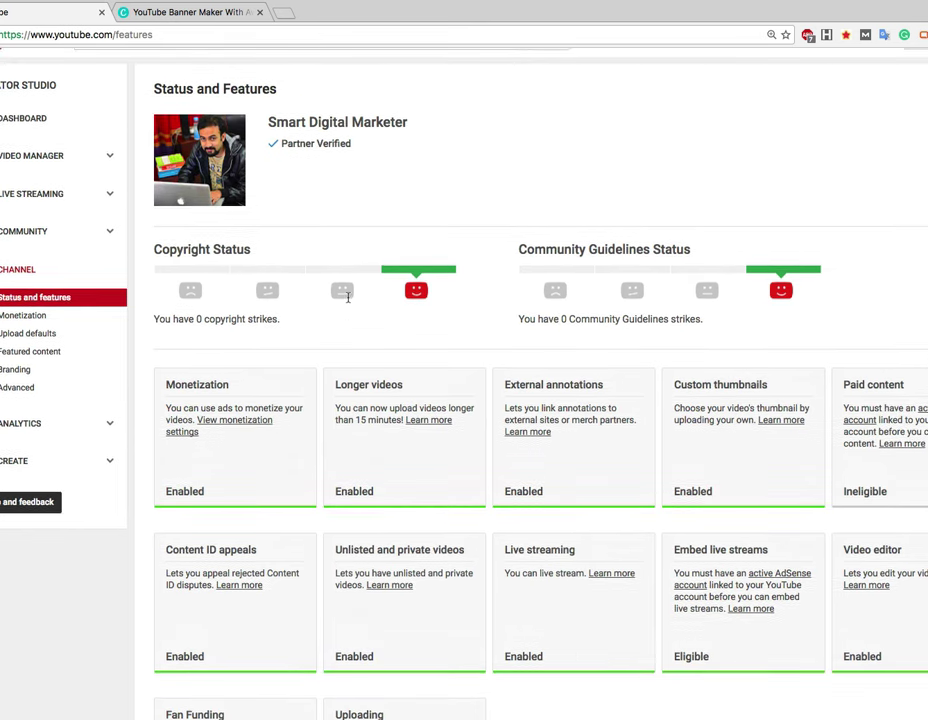
scroll(432, 425, down, 6)
scroll(428, 423, up, 6)
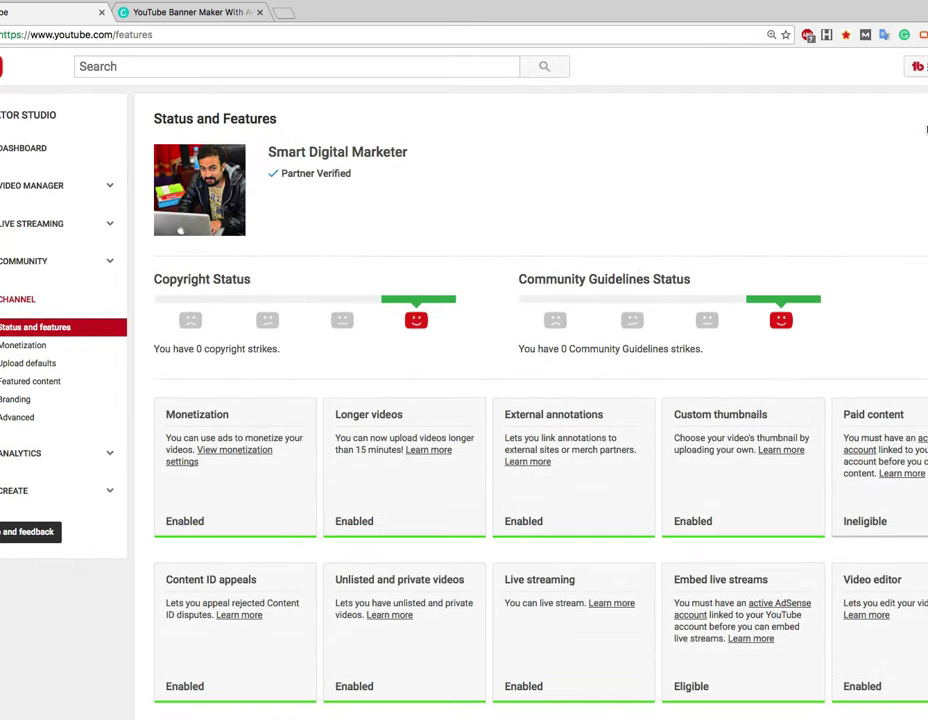
click(80, 346)
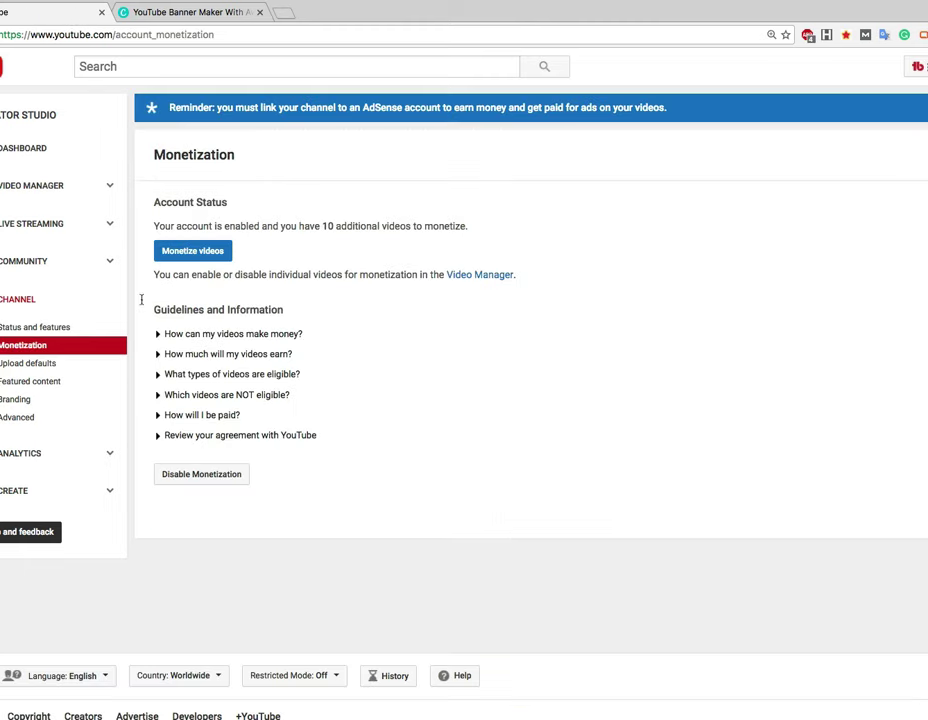
Step: Open Upload defaults and enlarge the default description box to reveal all its social links
click(43, 364)
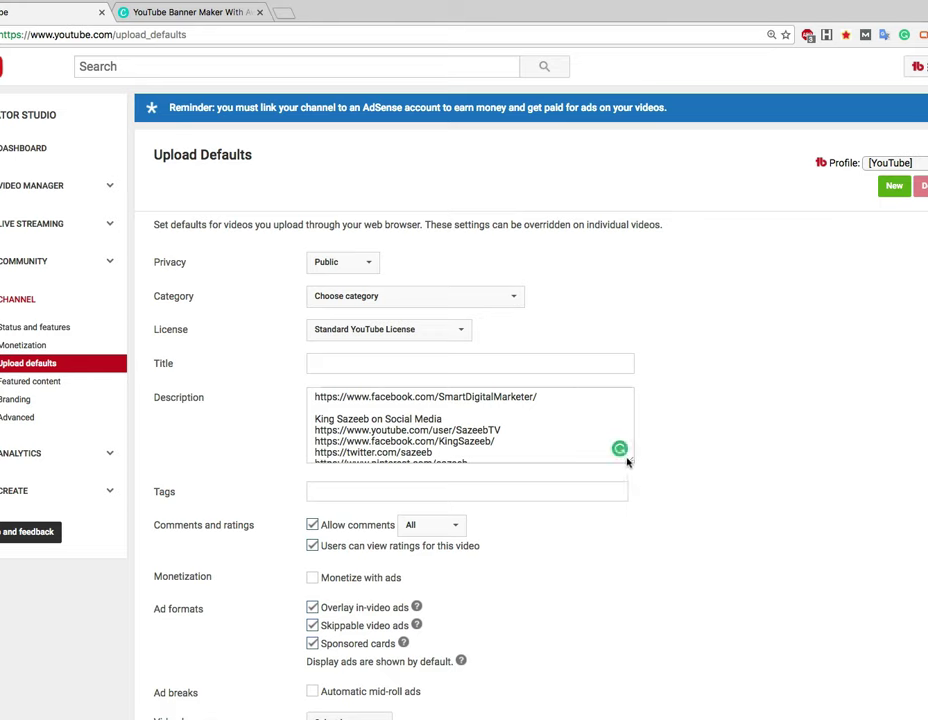
drag(627, 461, 623, 583)
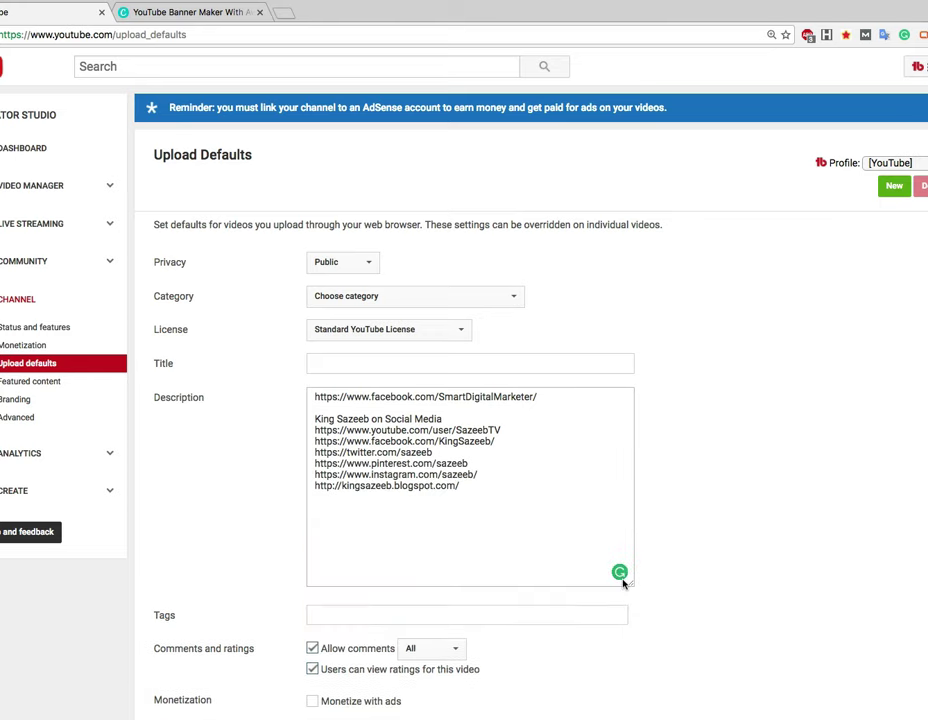
click(491, 511)
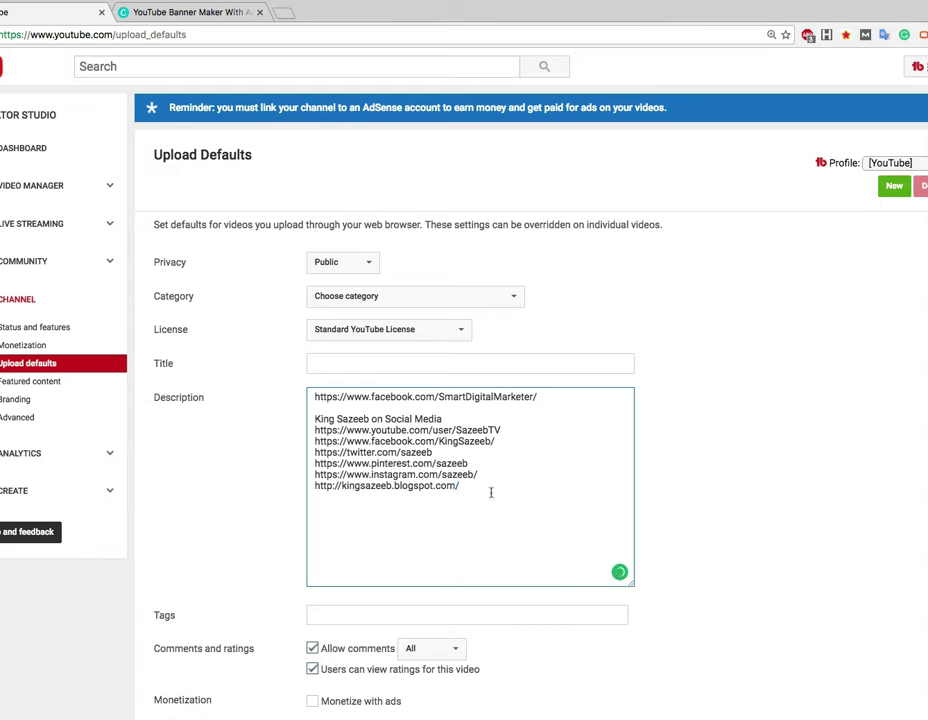
drag(494, 492, 316, 388)
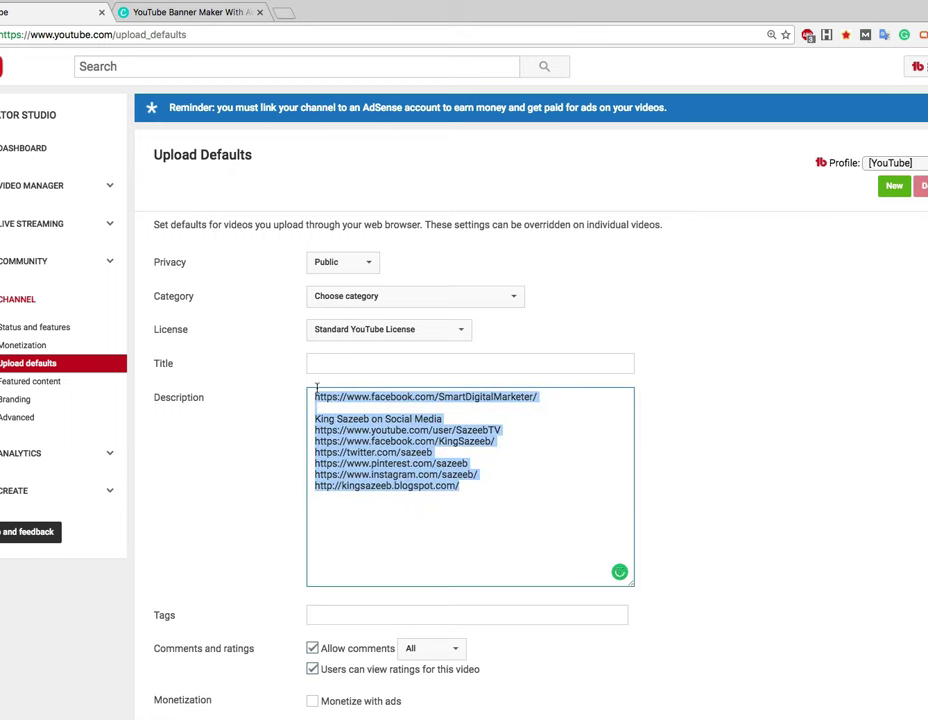
click(476, 508)
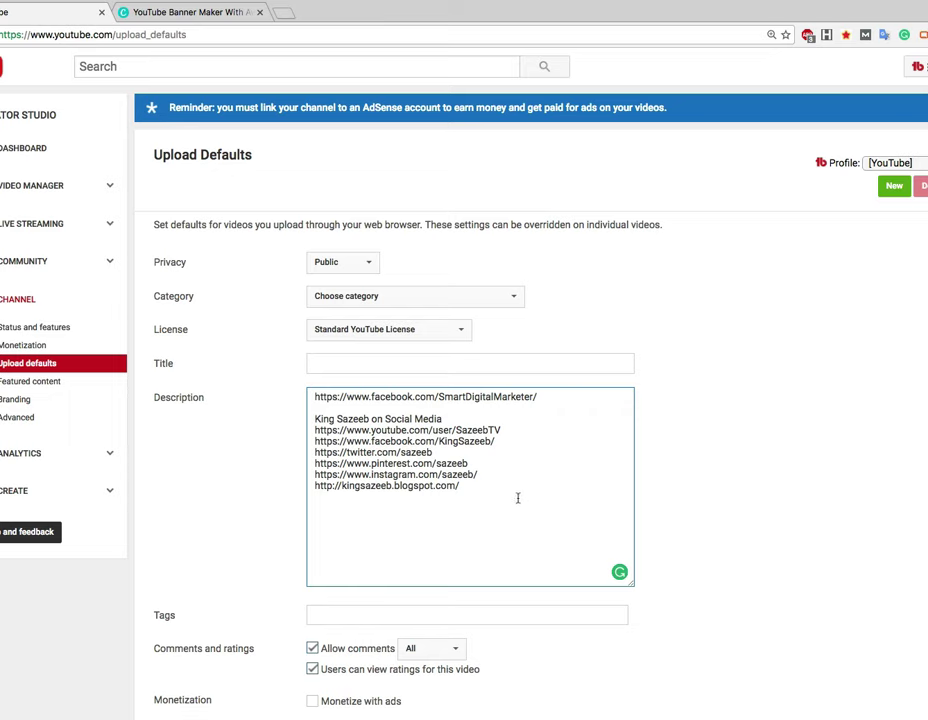
Step: Look through the remaining upload defaults, including public privacy
scroll(518, 498, down, 1)
scroll(518, 498, down, 1)
scroll(518, 498, down, 2)
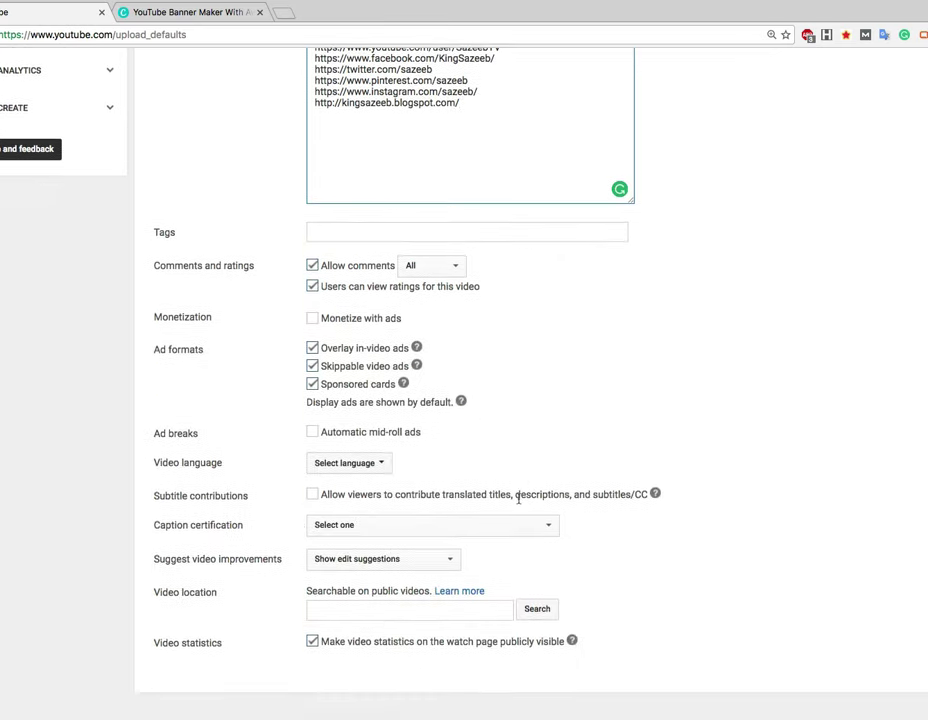
scroll(518, 498, down, 1)
scroll(518, 497, up, 5)
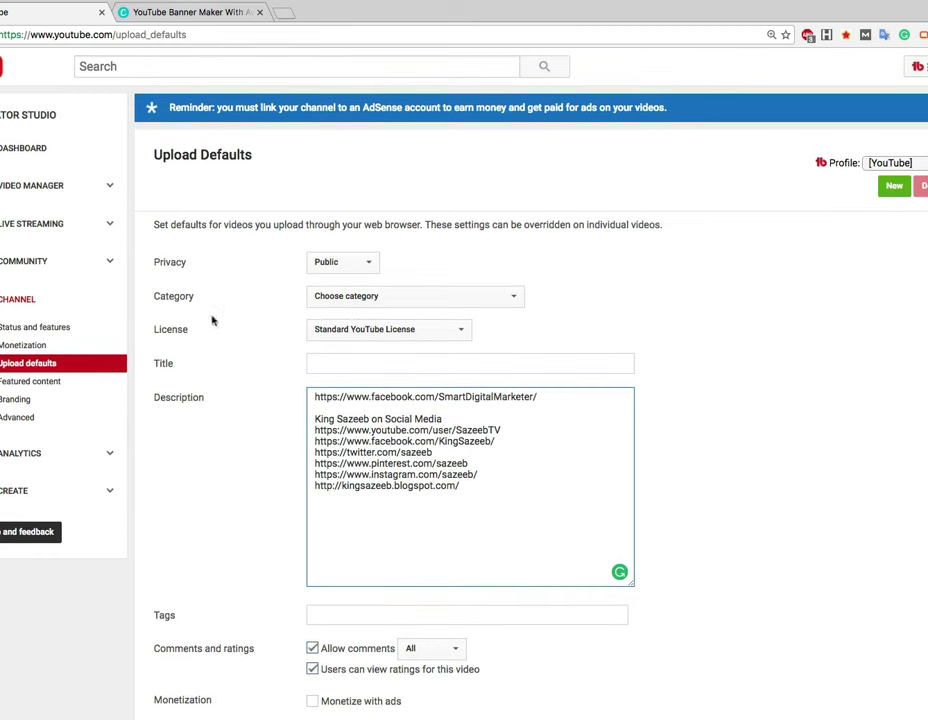
click(33, 401)
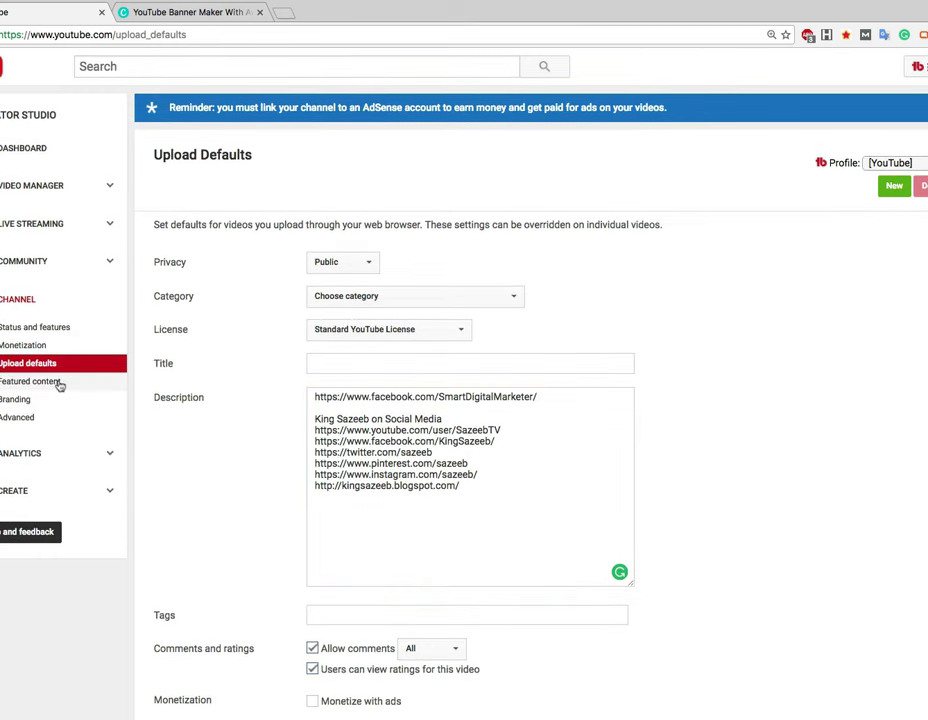
Step: Review featured content and the watermark's five-second start time, then view Advanced channel settings
click(58, 382)
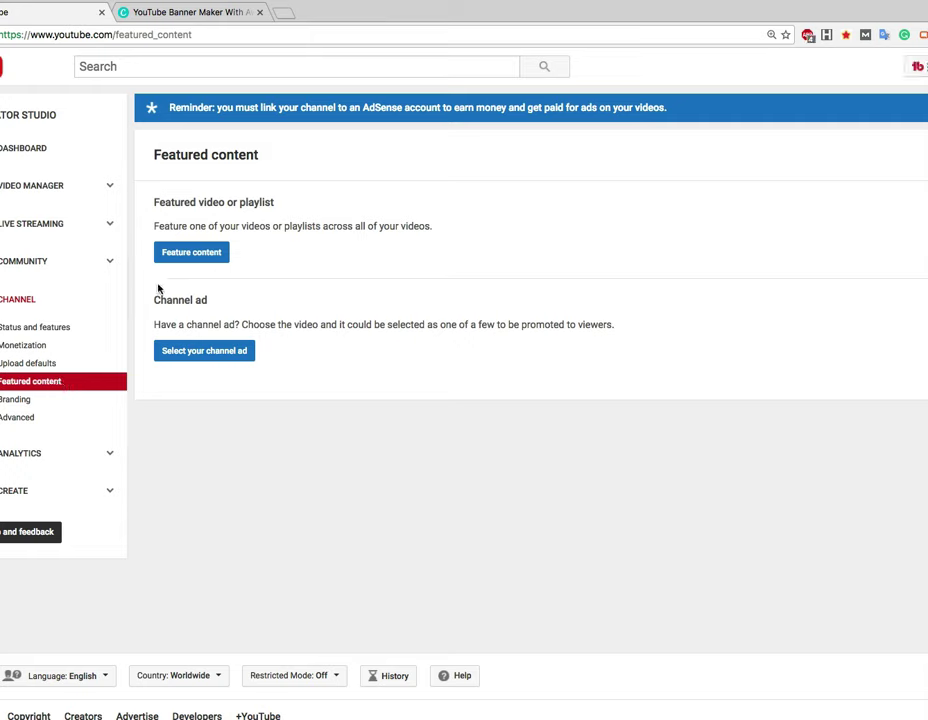
click(63, 404)
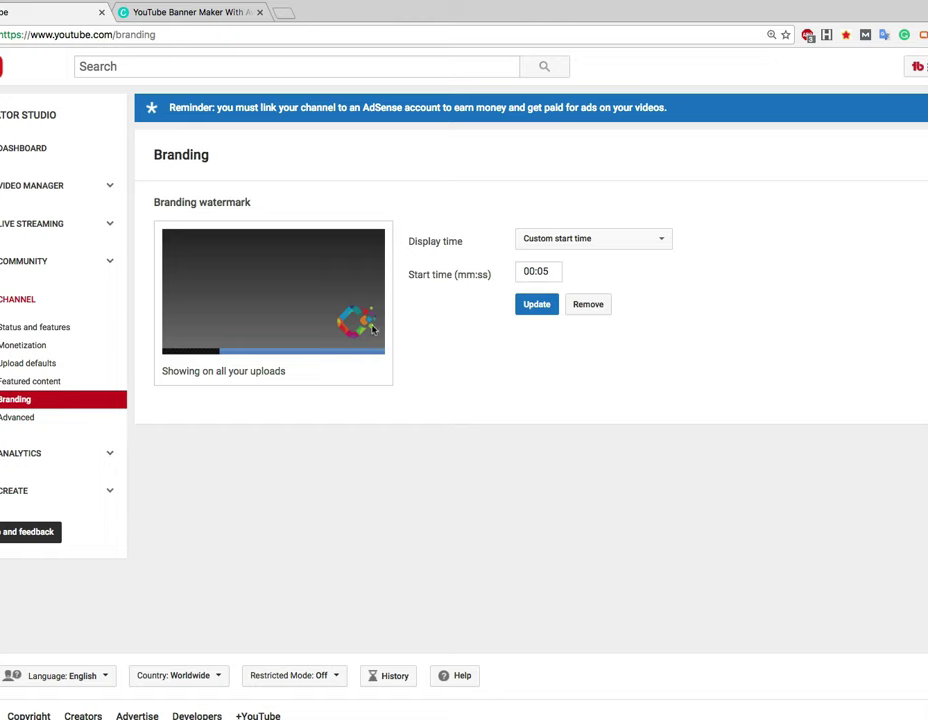
drag(548, 268, 526, 276)
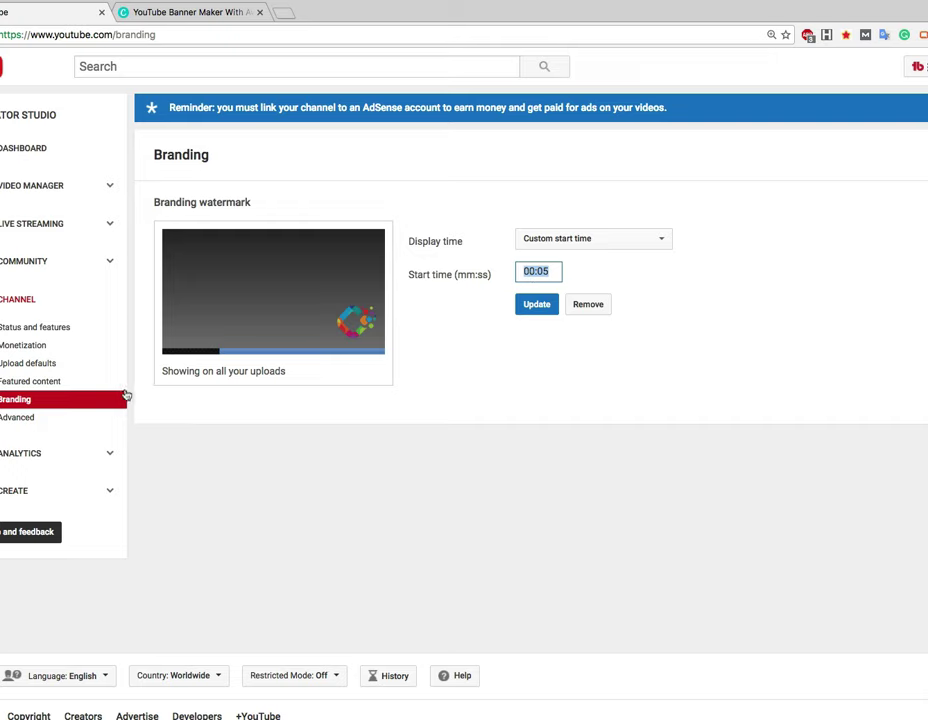
click(69, 421)
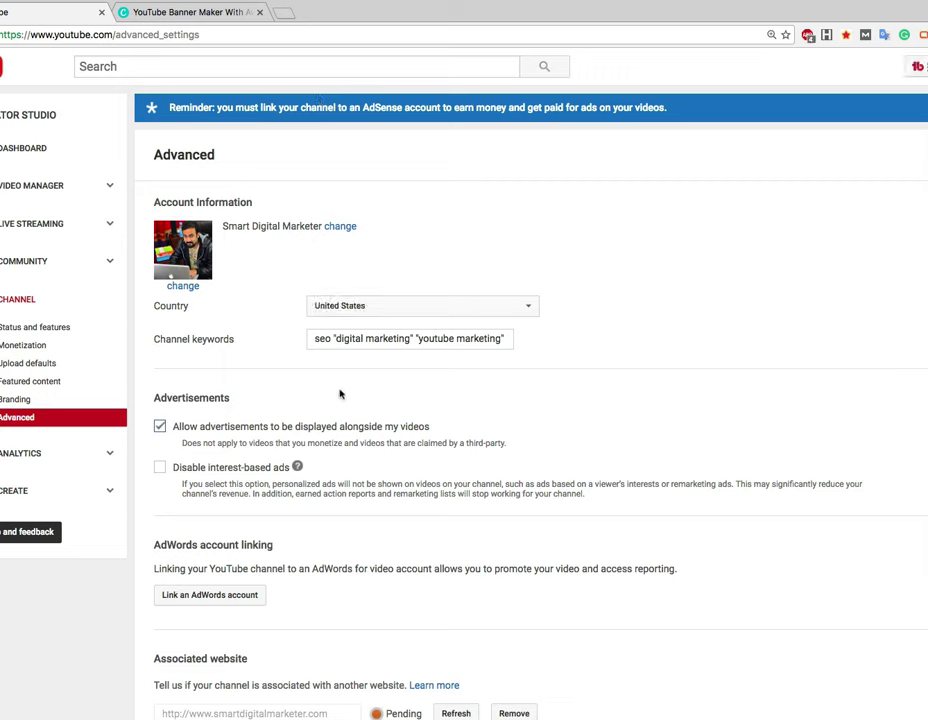
Step: Edit the channel keywords seo, digital marketing, youtube marketing, affiliate marketing and motivational videos
triple_click(387, 342)
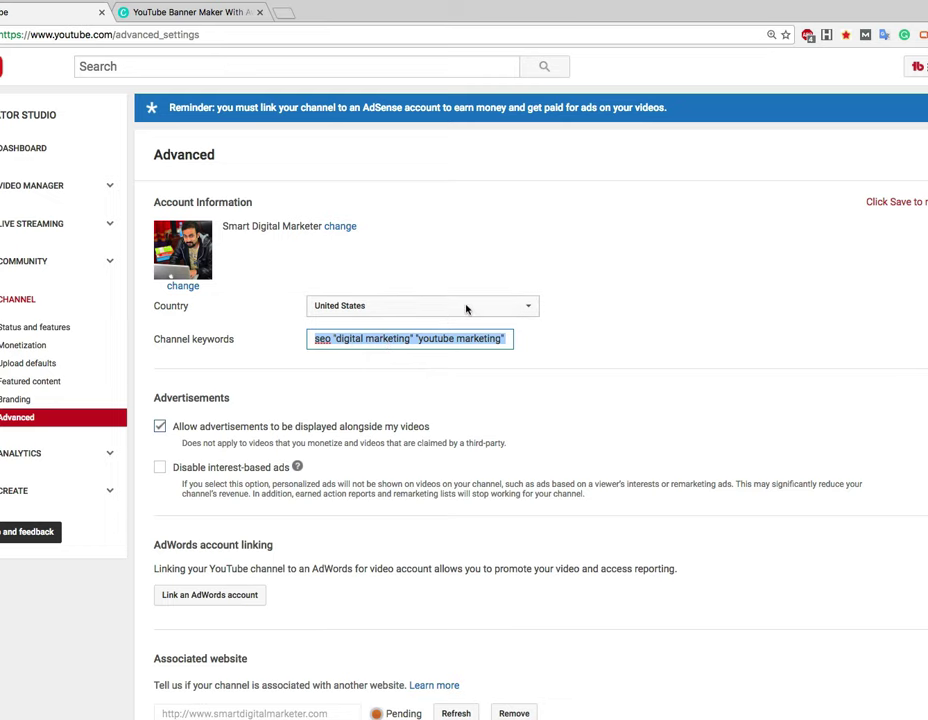
click(468, 308)
click(646, 248)
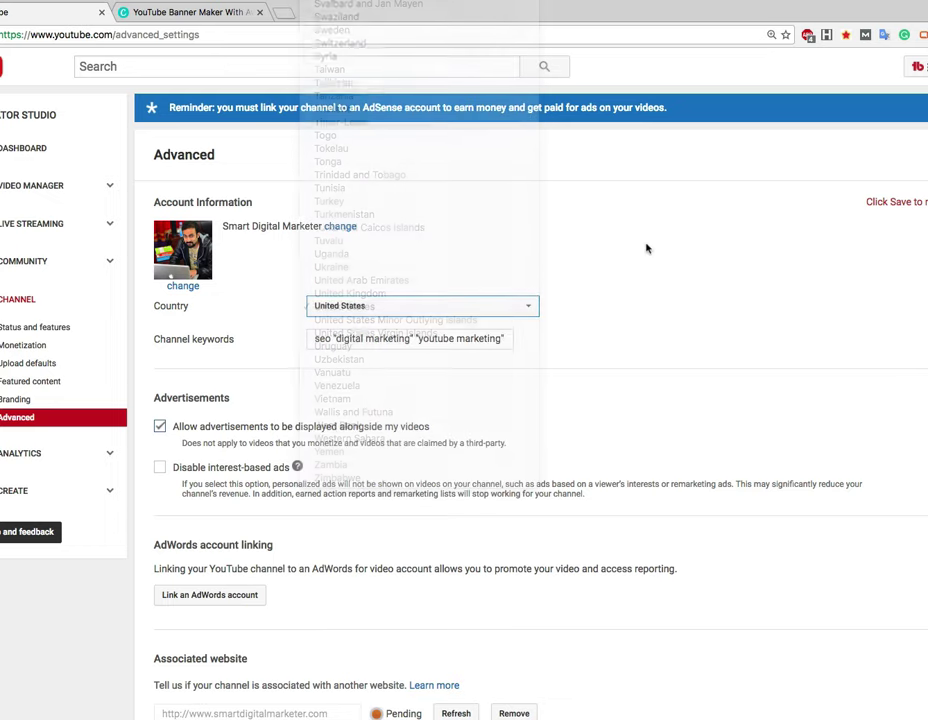
click(389, 346)
click(313, 338)
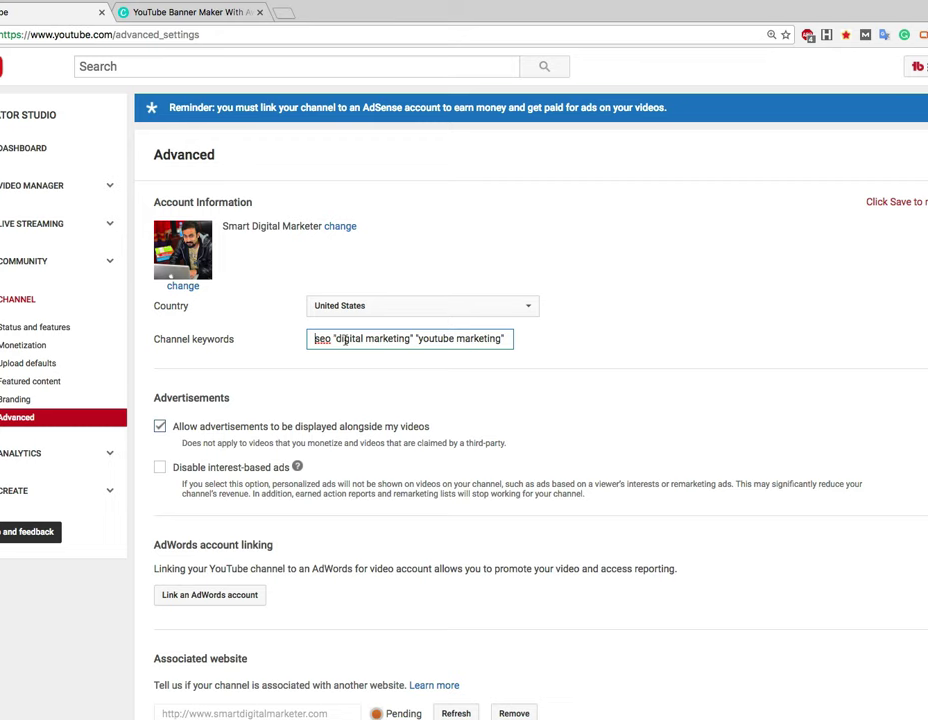
text(")
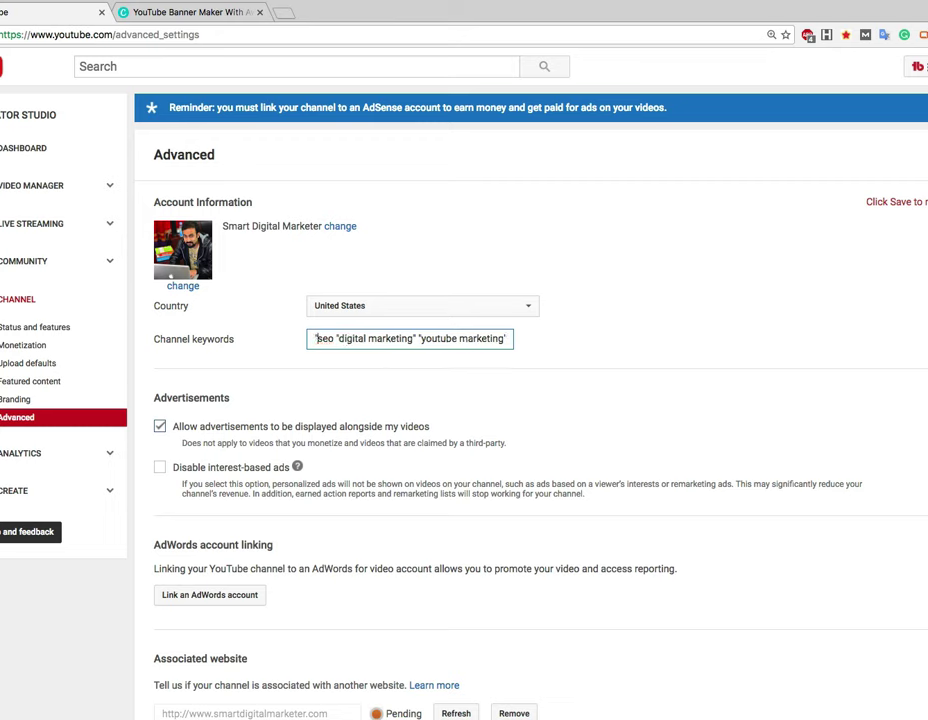
click(333, 338)
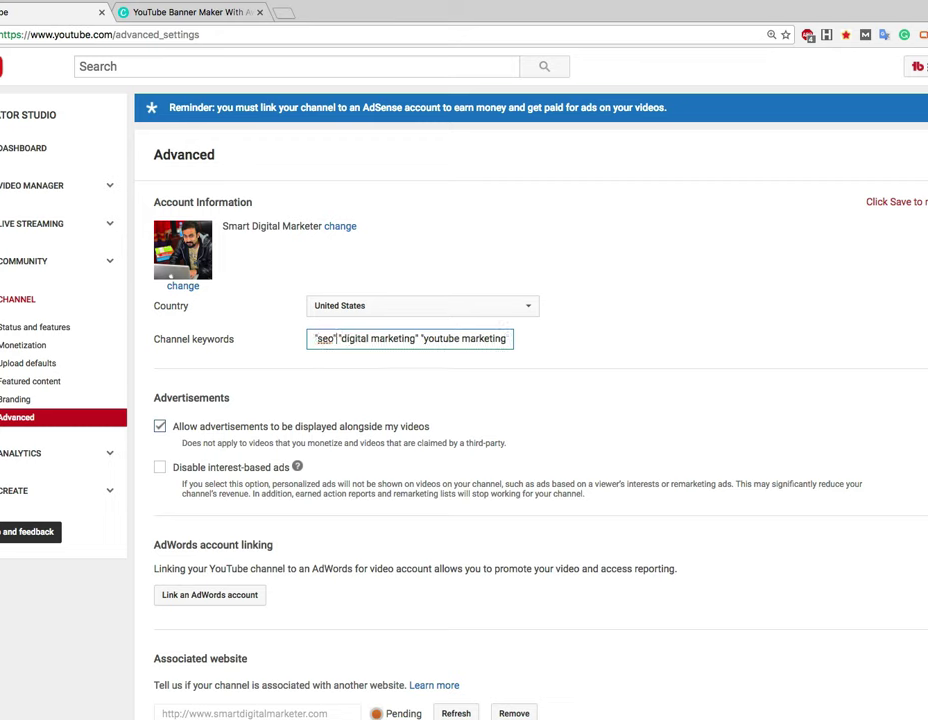
key(End)
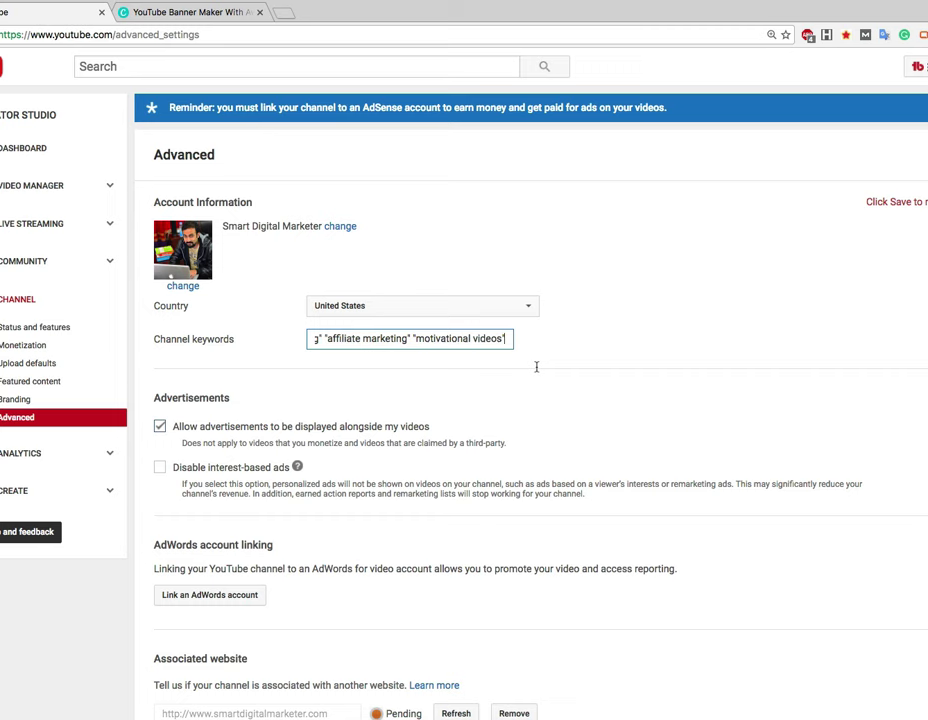
Step: Save the updated channel keywords and bring up the YouTube guide menu
scroll(483, 370, down, 5)
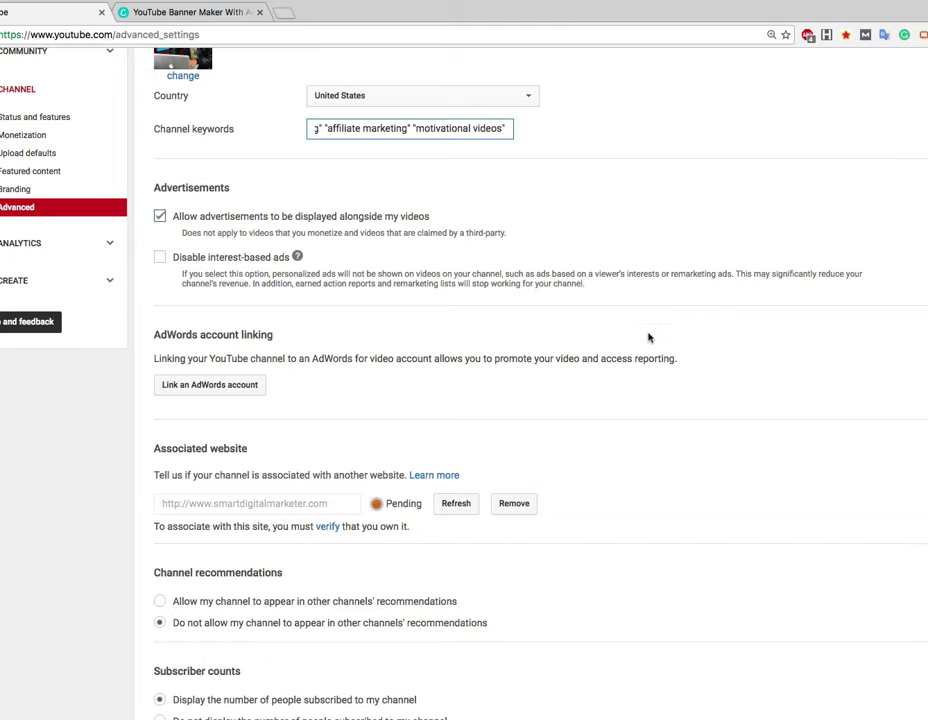
scroll(711, 437, down, 1)
scroll(711, 437, down, 3)
scroll(711, 437, down, 3)
scroll(711, 437, up, 10)
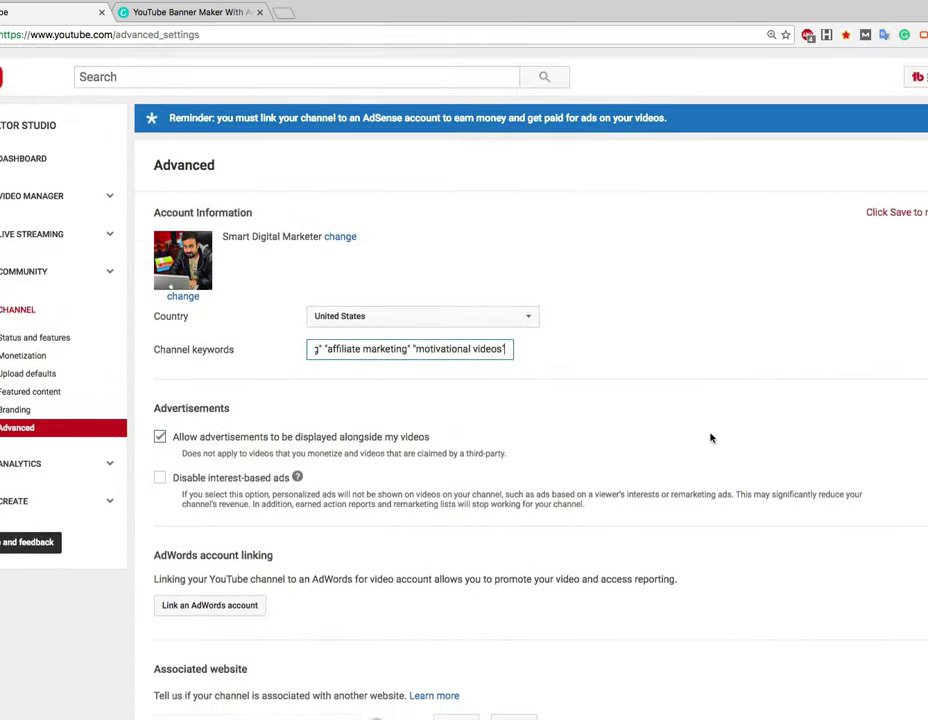
scroll(711, 437, down, 3)
scroll(644, 483, down, 2)
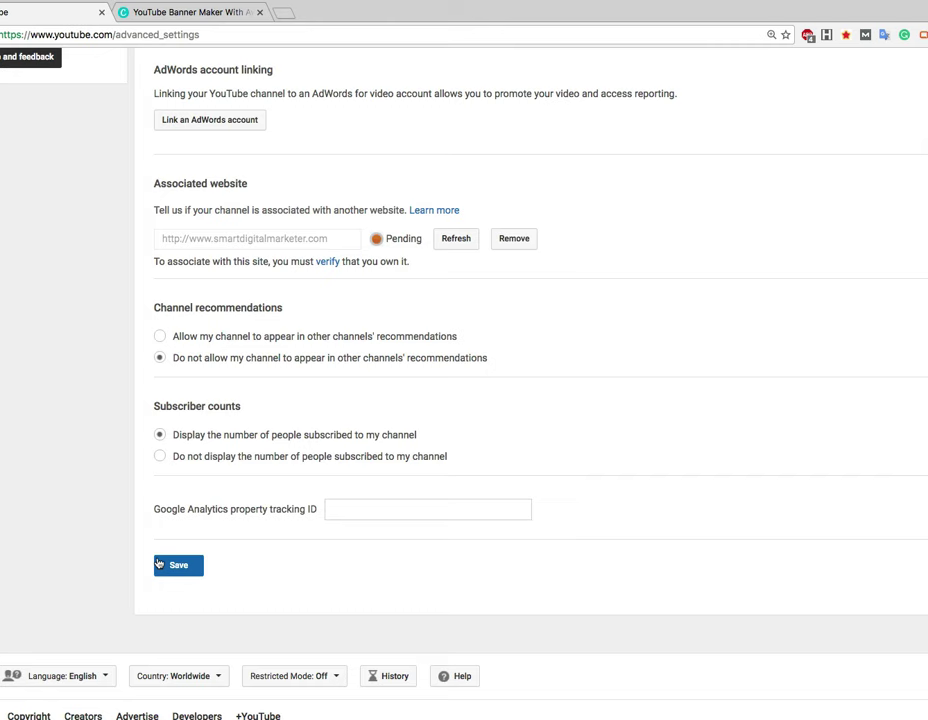
click(158, 564)
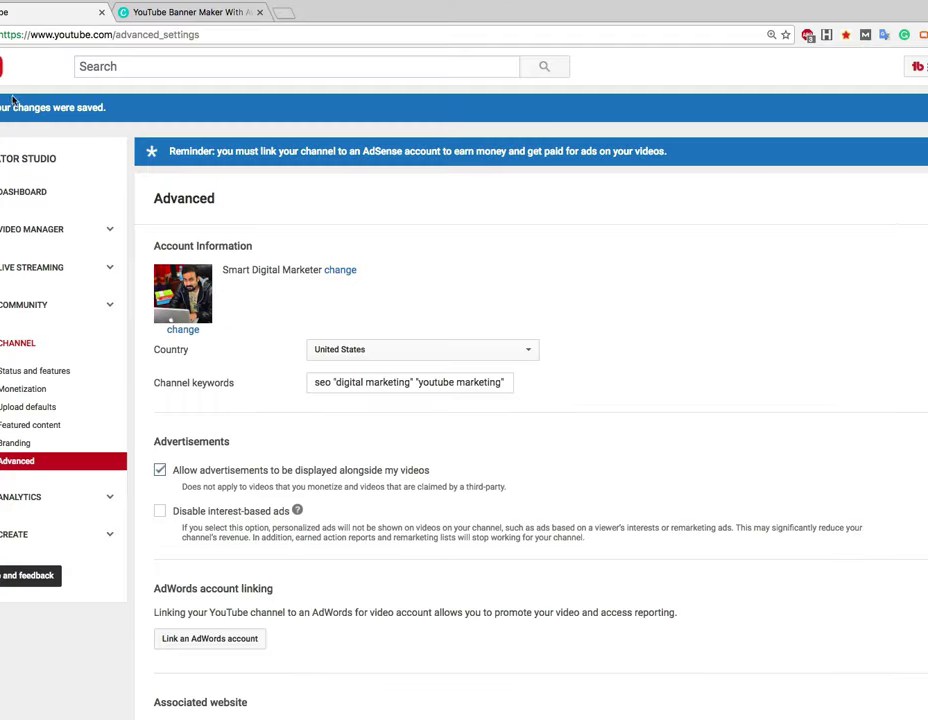
click(1, 66)
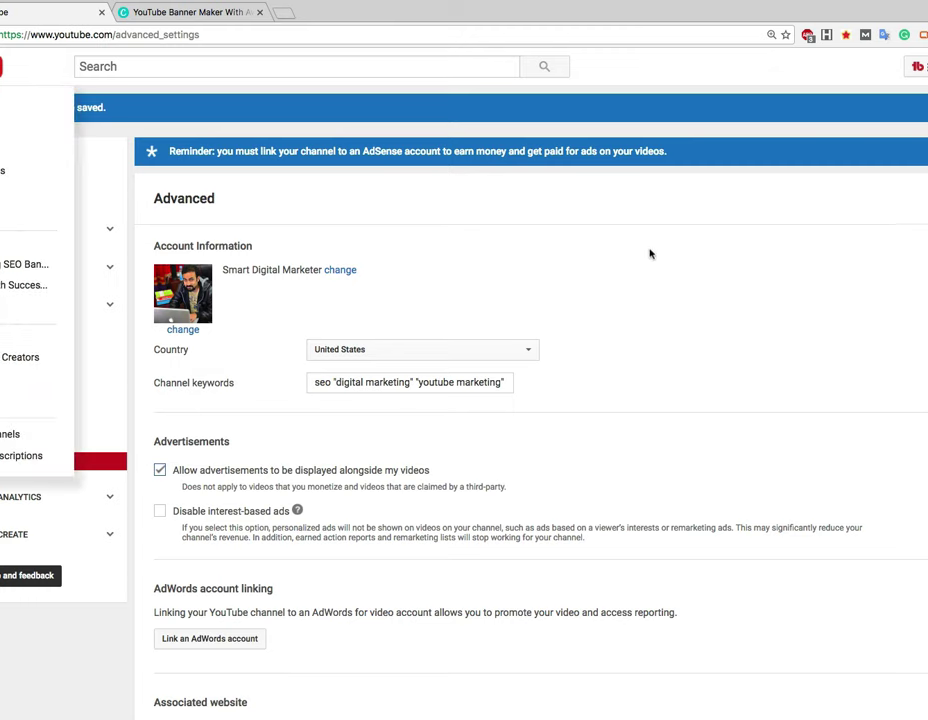
Step: Go to the channel's About page and start an empty, enlarged channel description box
click(300, 269)
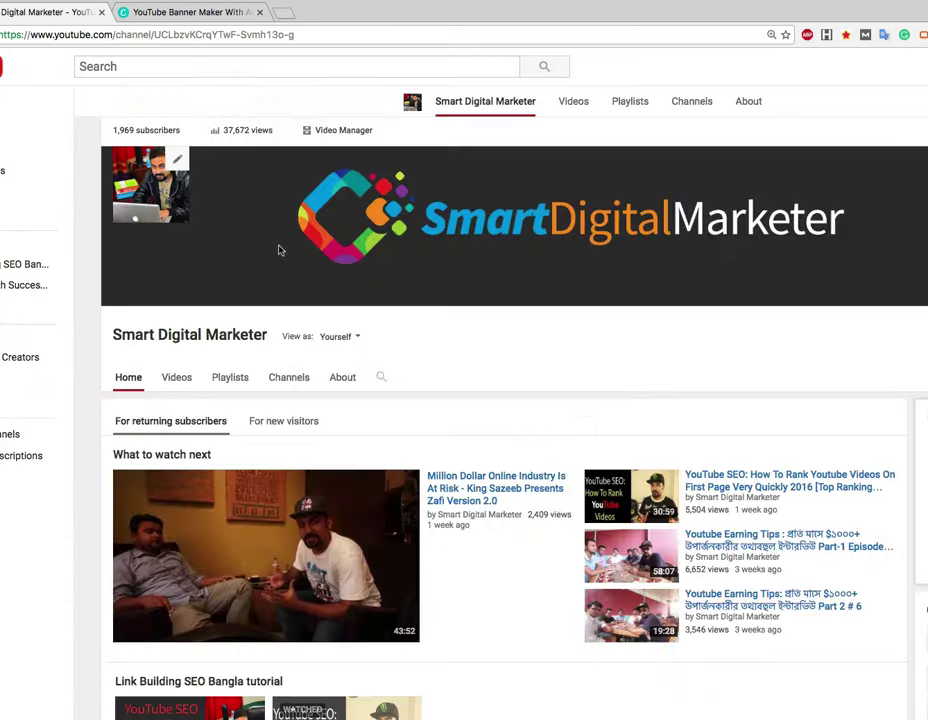
scroll(341, 380, down, 1)
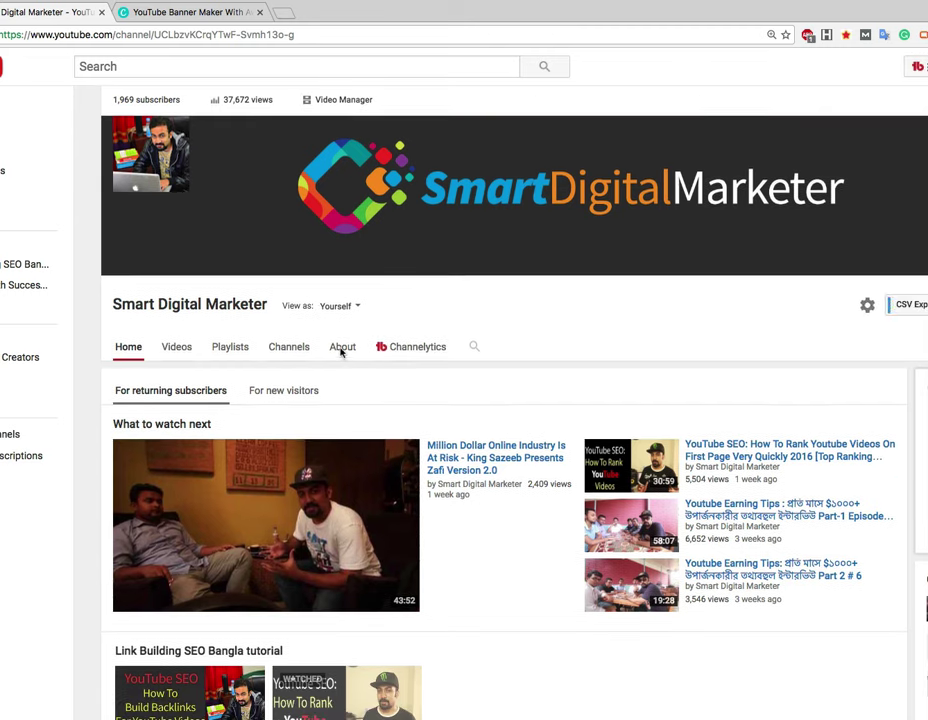
click(341, 347)
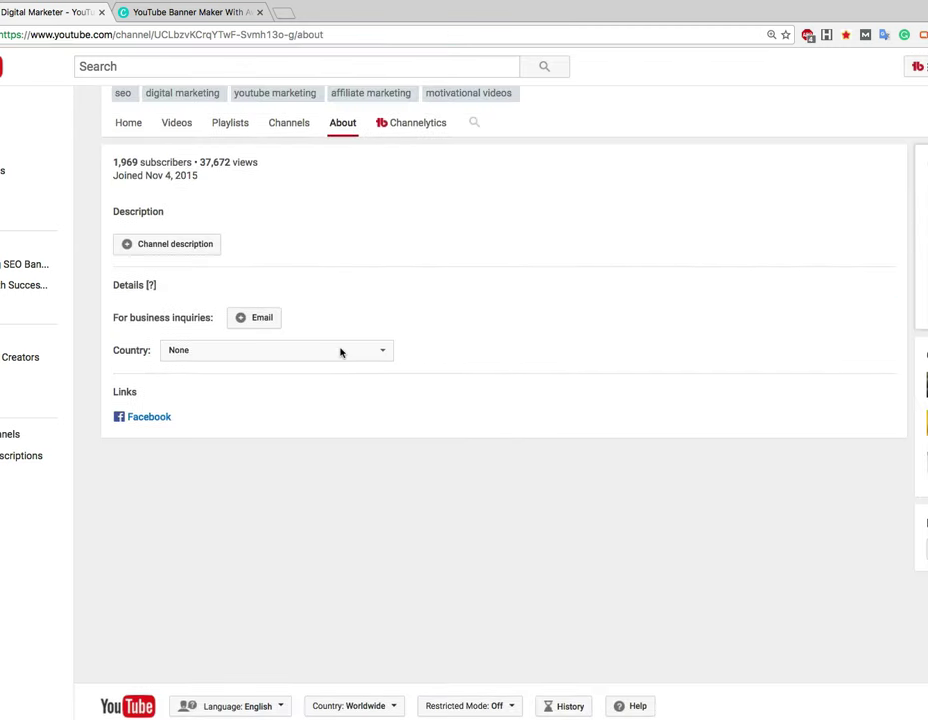
click(160, 246)
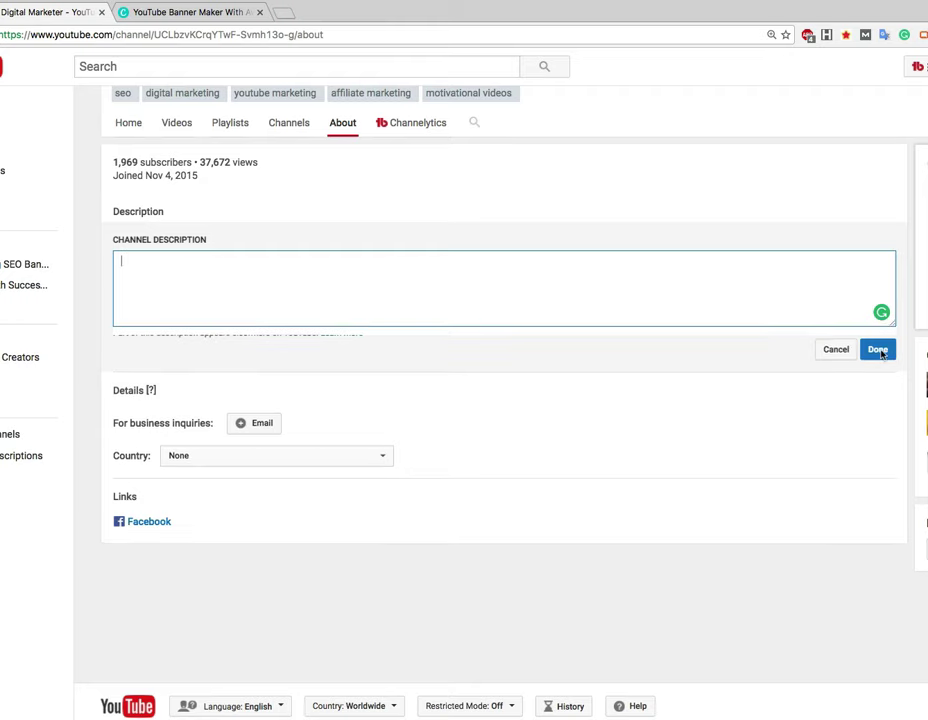
drag(886, 325, 868, 418)
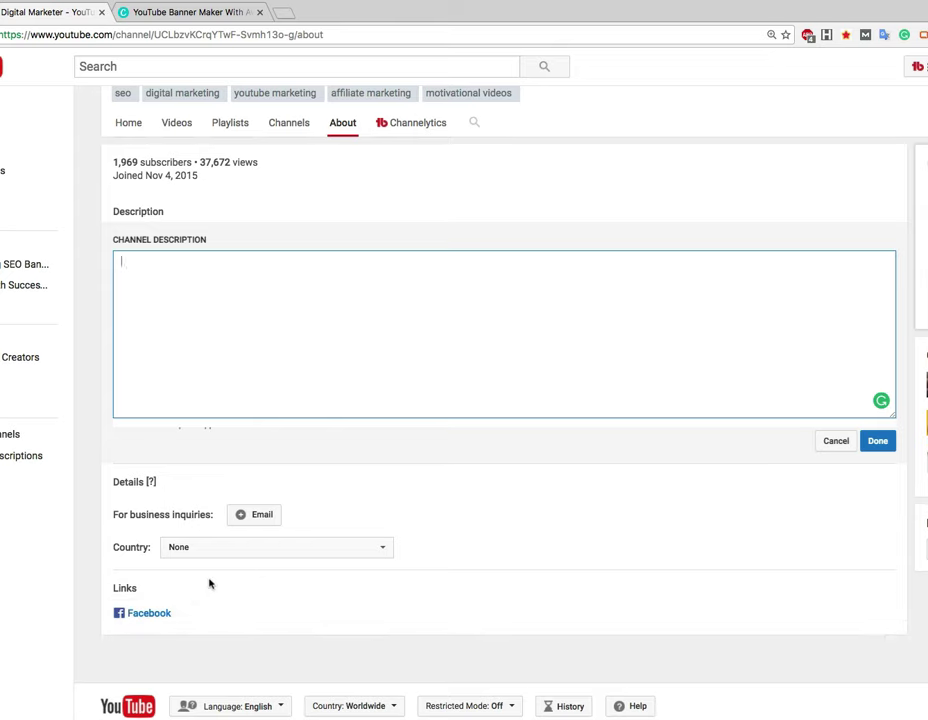
mouse_move(893, 614)
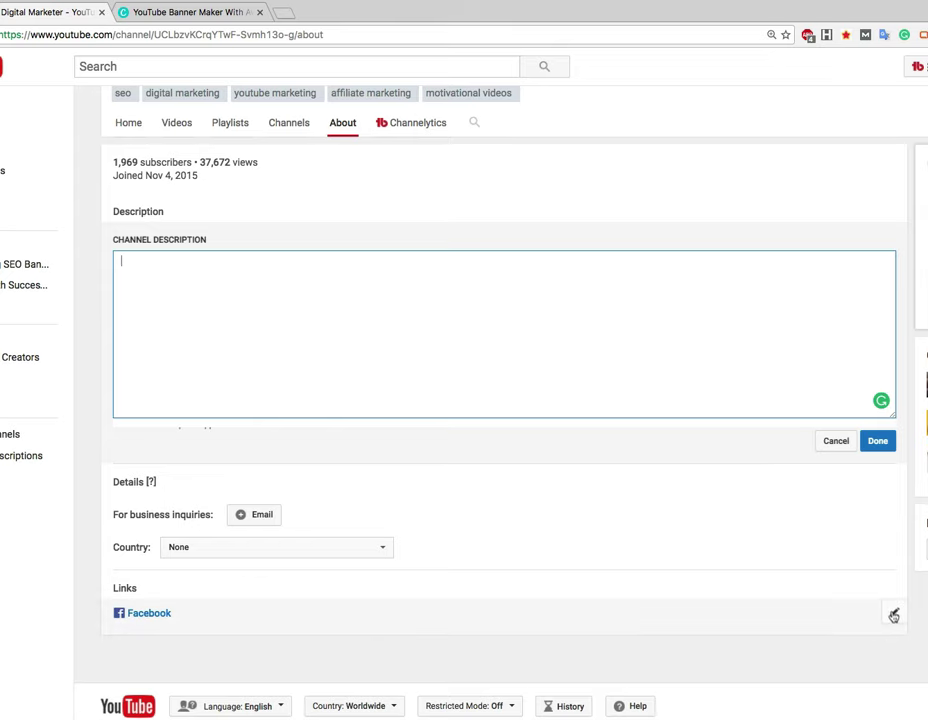
Step: Edit the channel links and add two blank custom link rows below the Facebook link
click(893, 613)
scroll(760, 584, down, 1)
scroll(760, 584, down, 2)
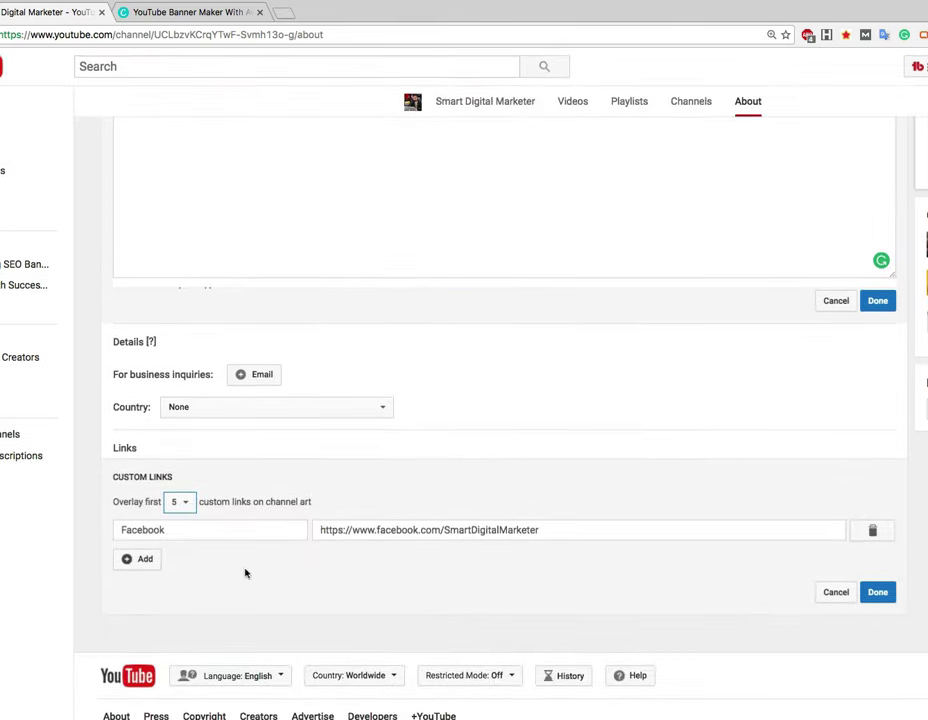
click(137, 559)
click(206, 554)
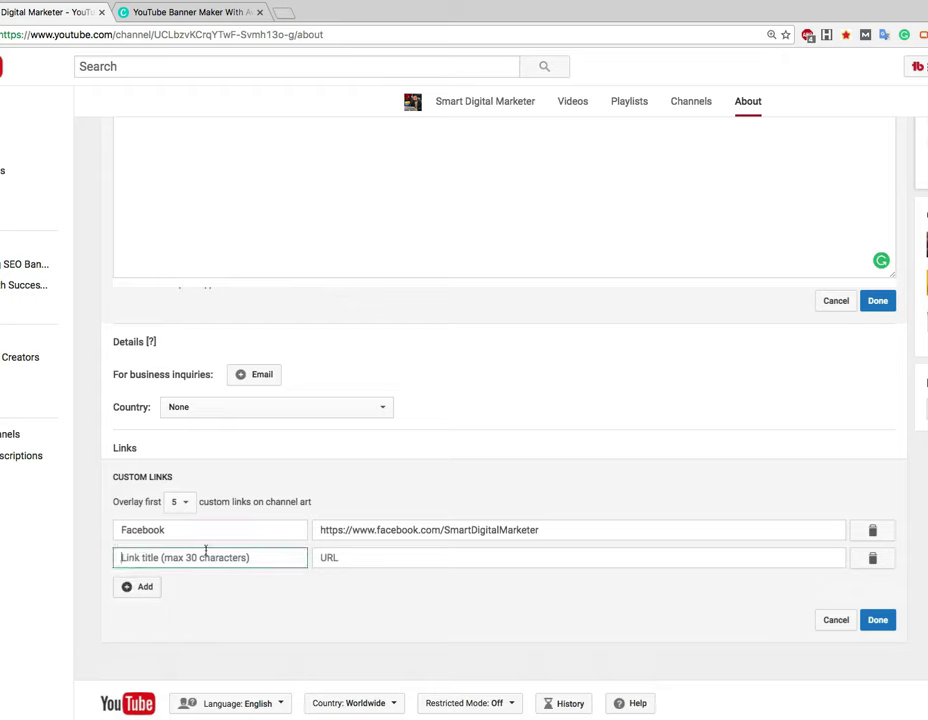
click(197, 553)
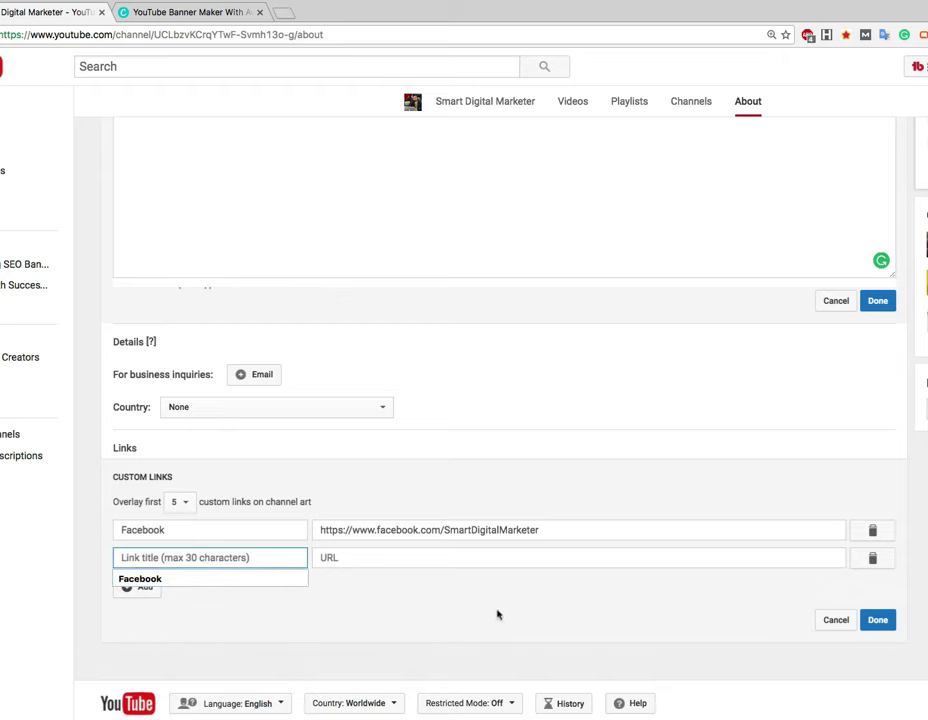
click(130, 588)
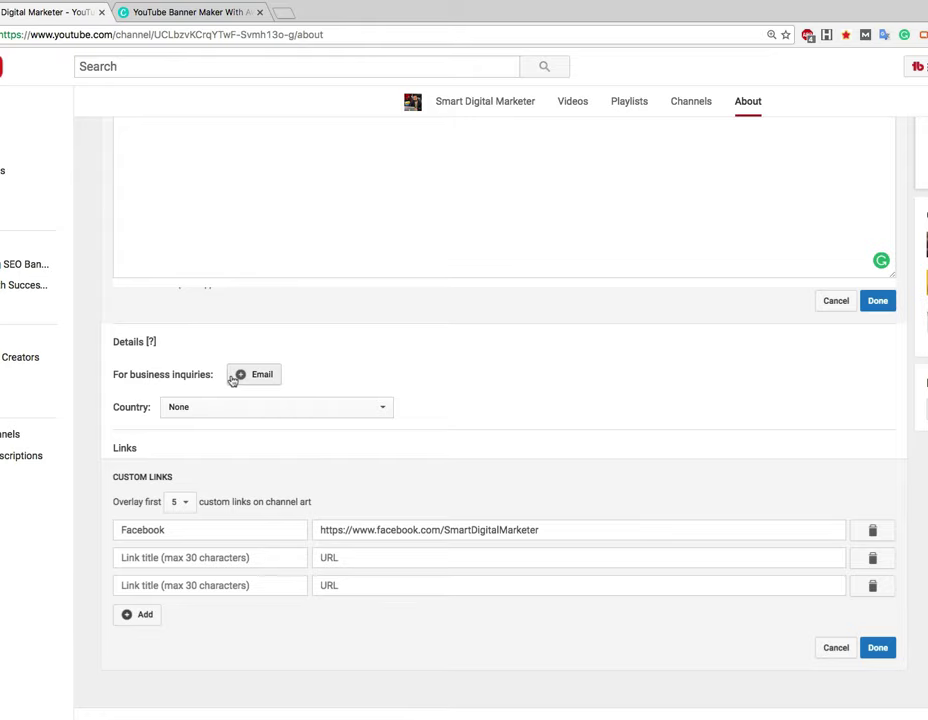
scroll(232, 378, up, 5)
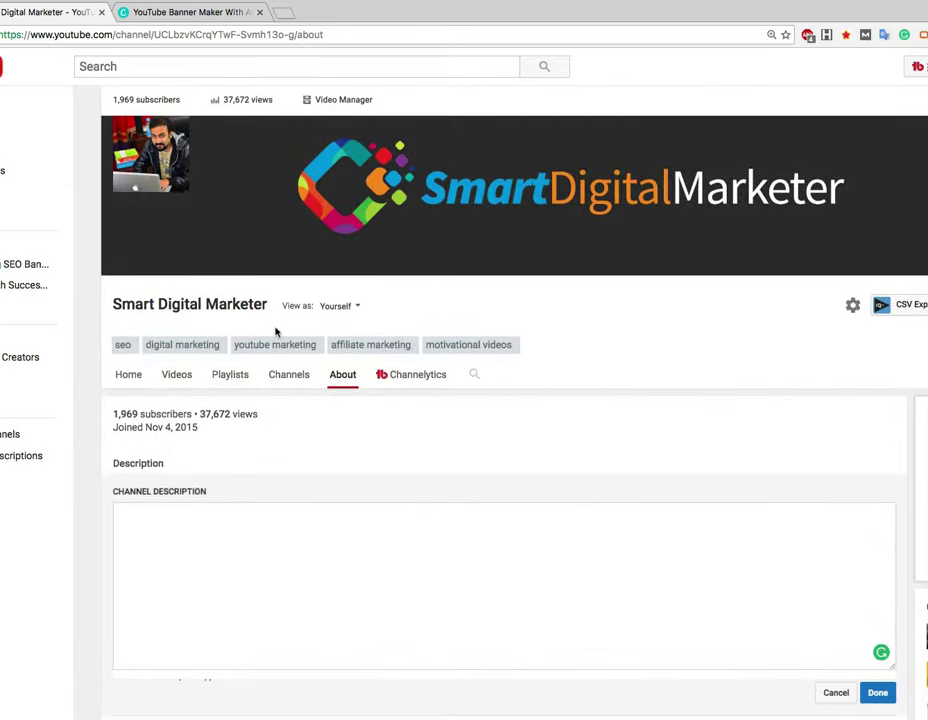
scroll(275, 329, down, 5)
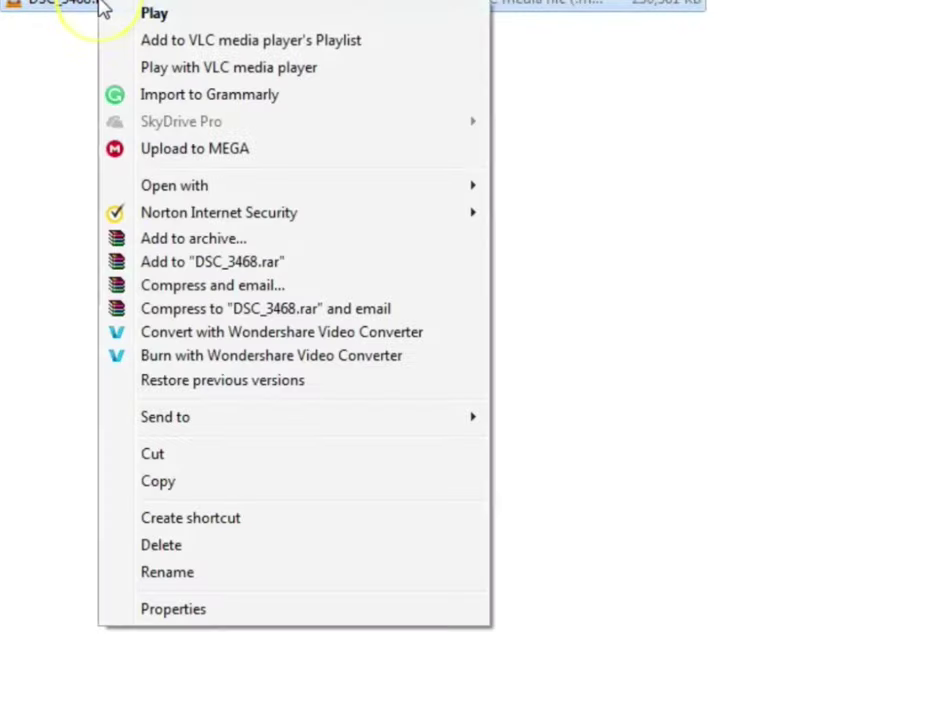
Step: Set the DSC_3468.MOV file's Title property to 'My 2 week Weight Loss Body Transformation'
click(276, 620)
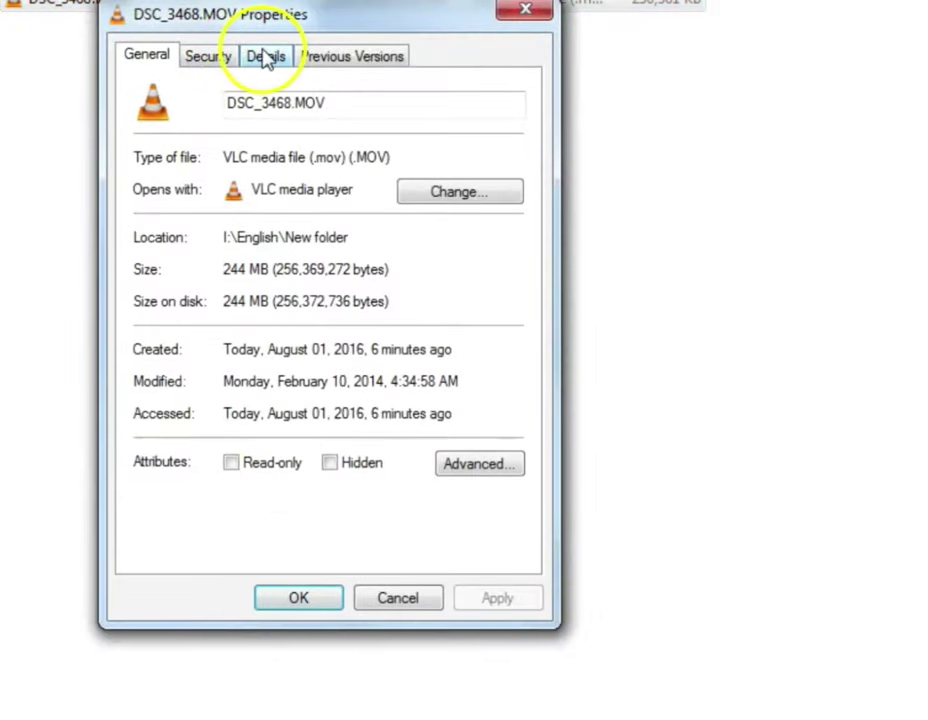
click(270, 58)
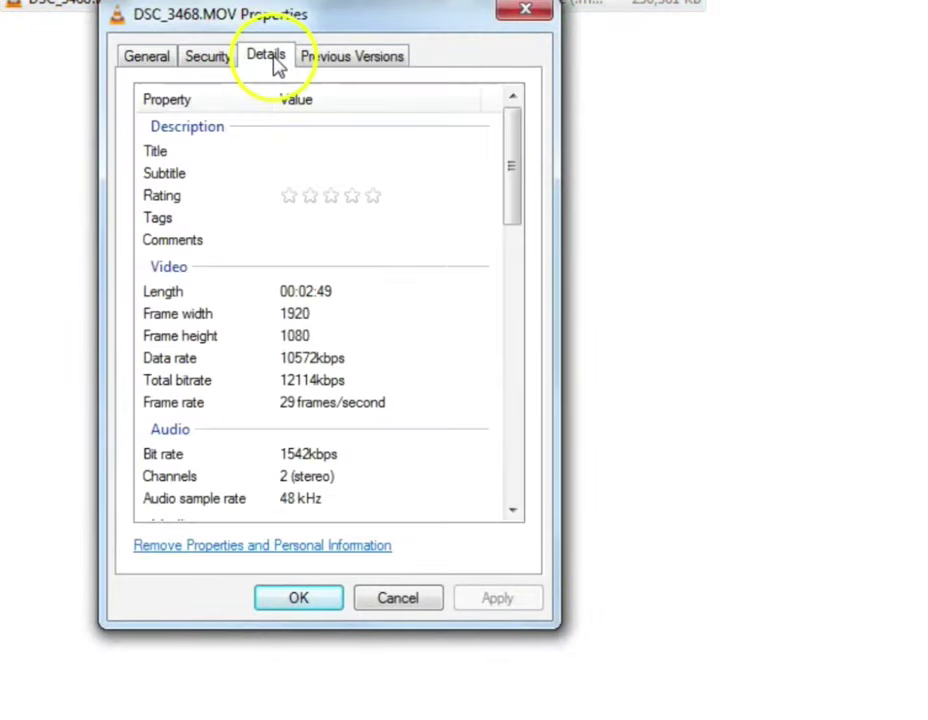
click(349, 150)
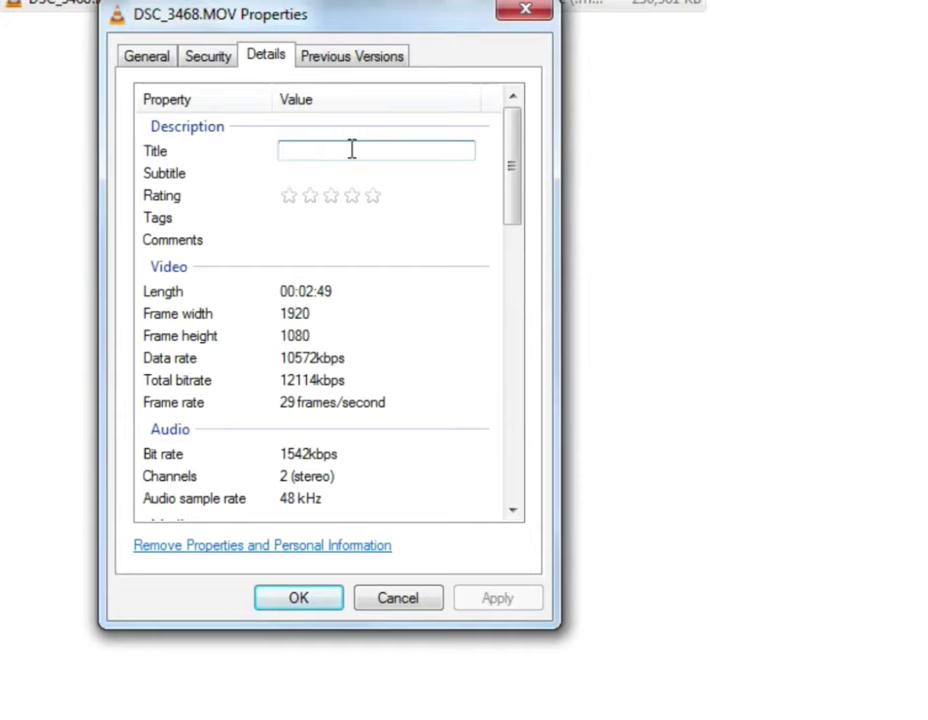
text(My )
text(2 w)
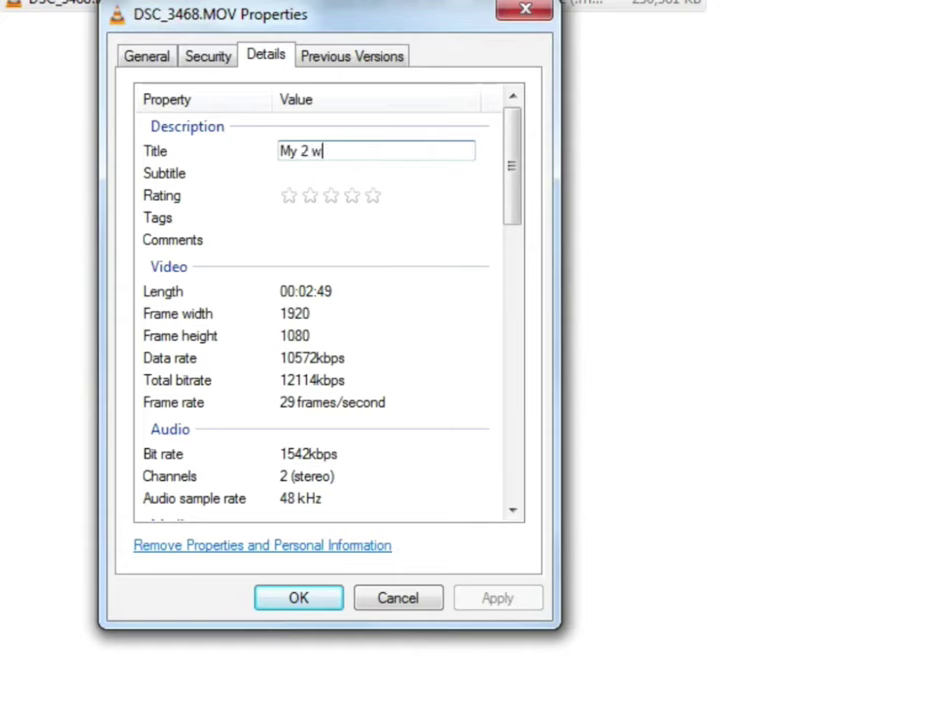
text(eek)
text( Wei)
text(ght )
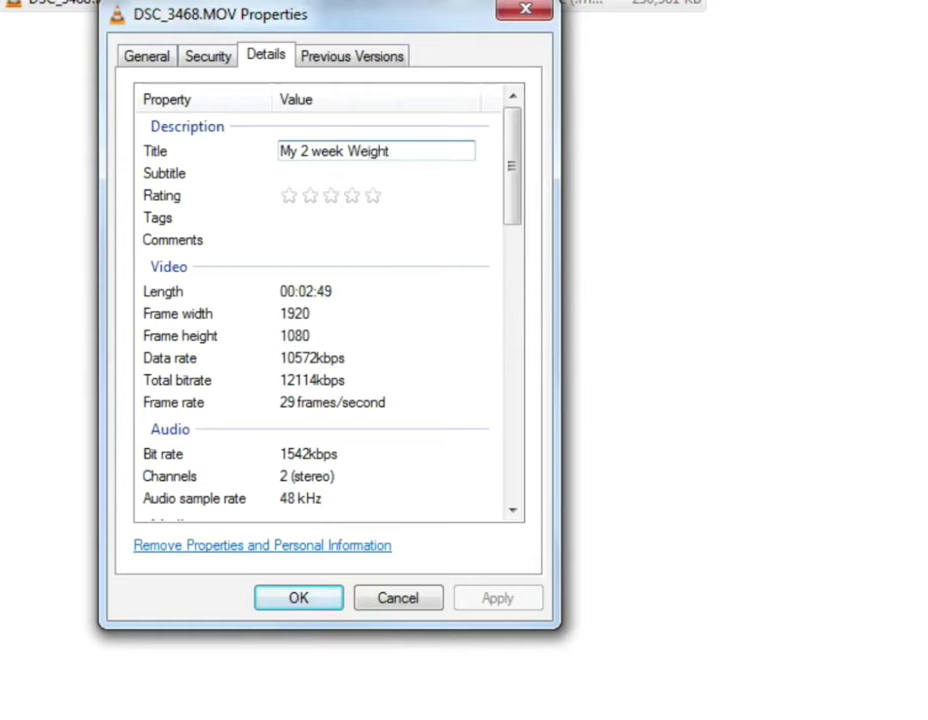
text(Loss)
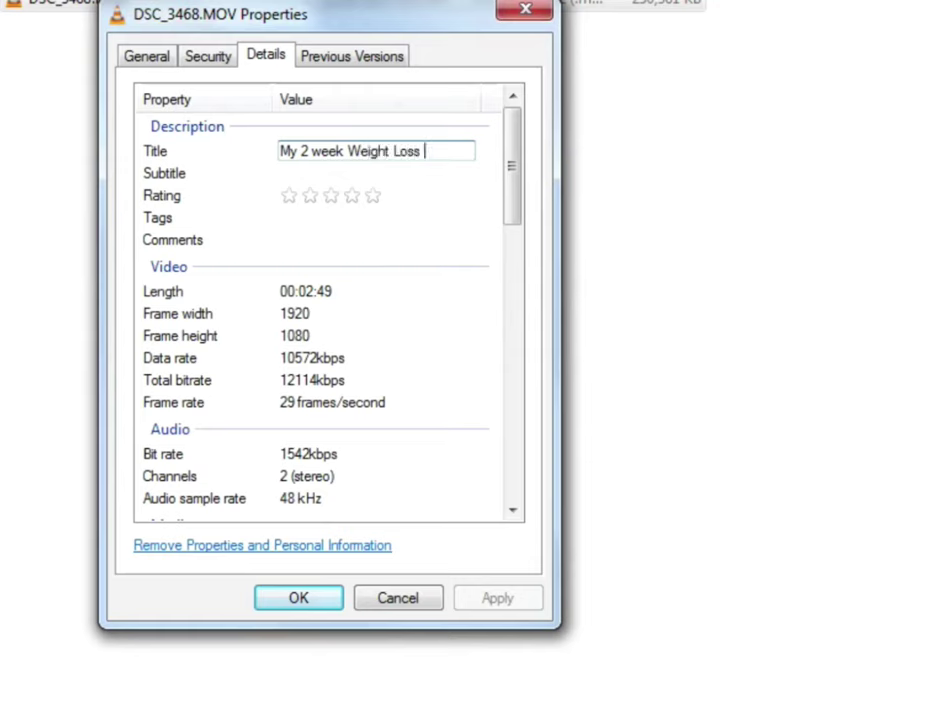
text( Body T)
text(ran)
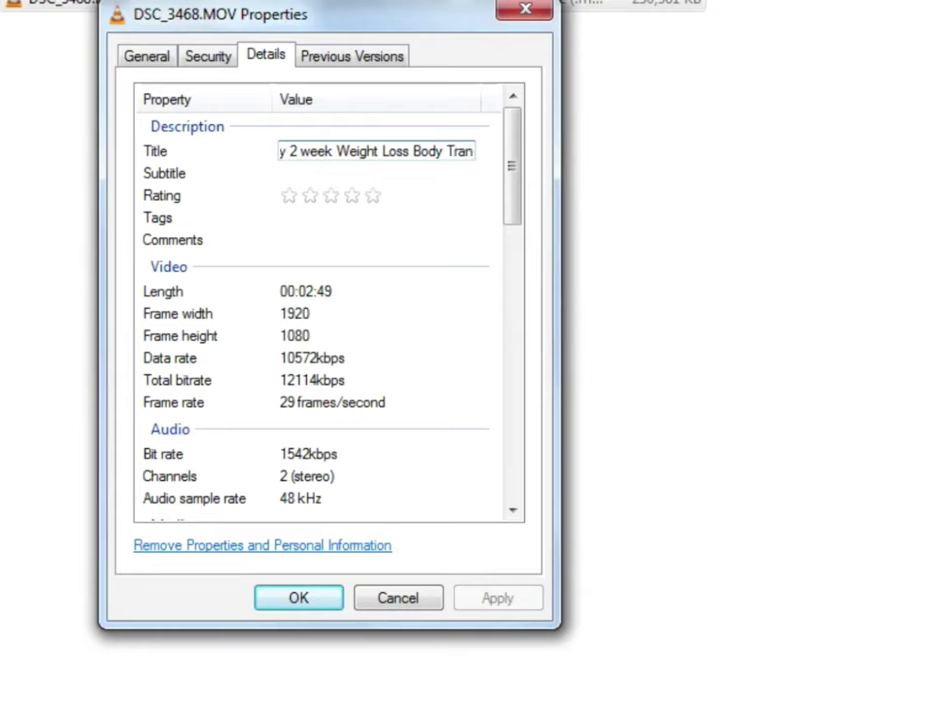
text(sformati)
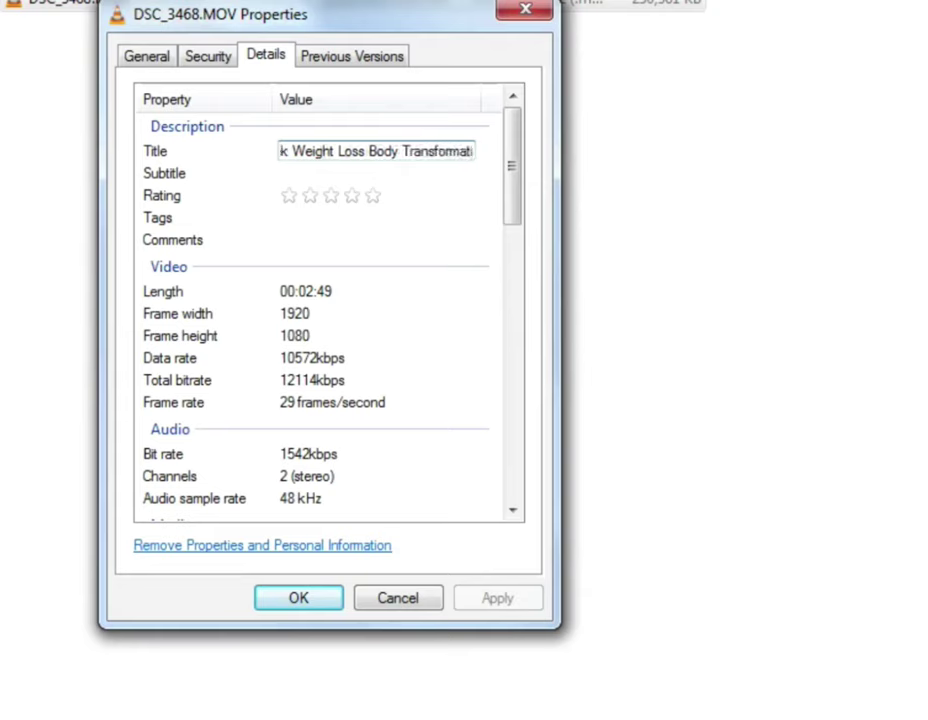
text(on)
key(Return)
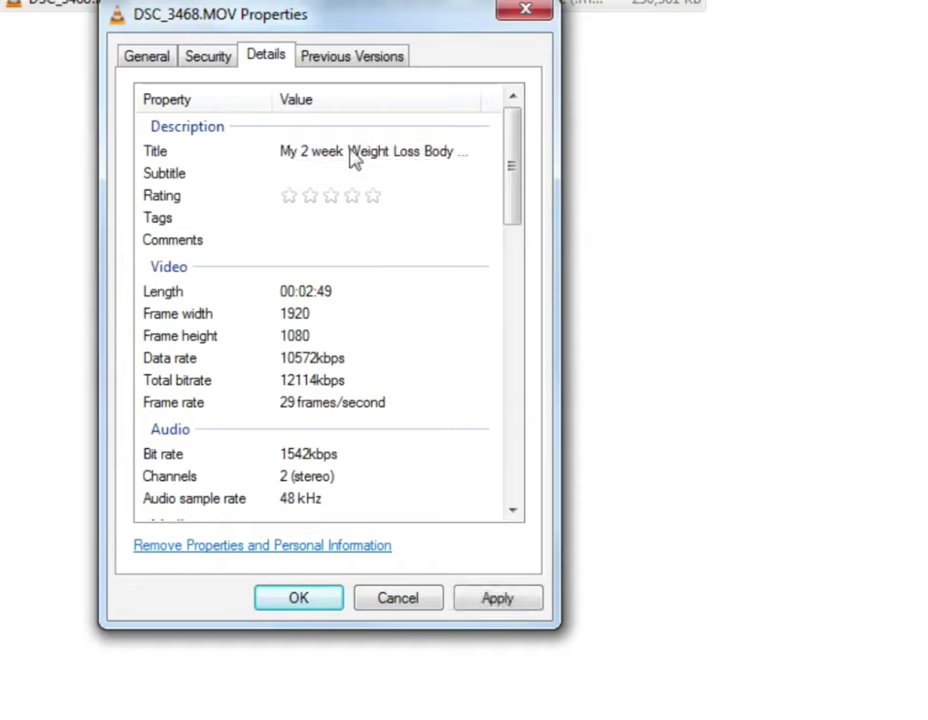
Step: Set the video's Subtitle property to 'How i lose my body weight quickly'
click(331, 173)
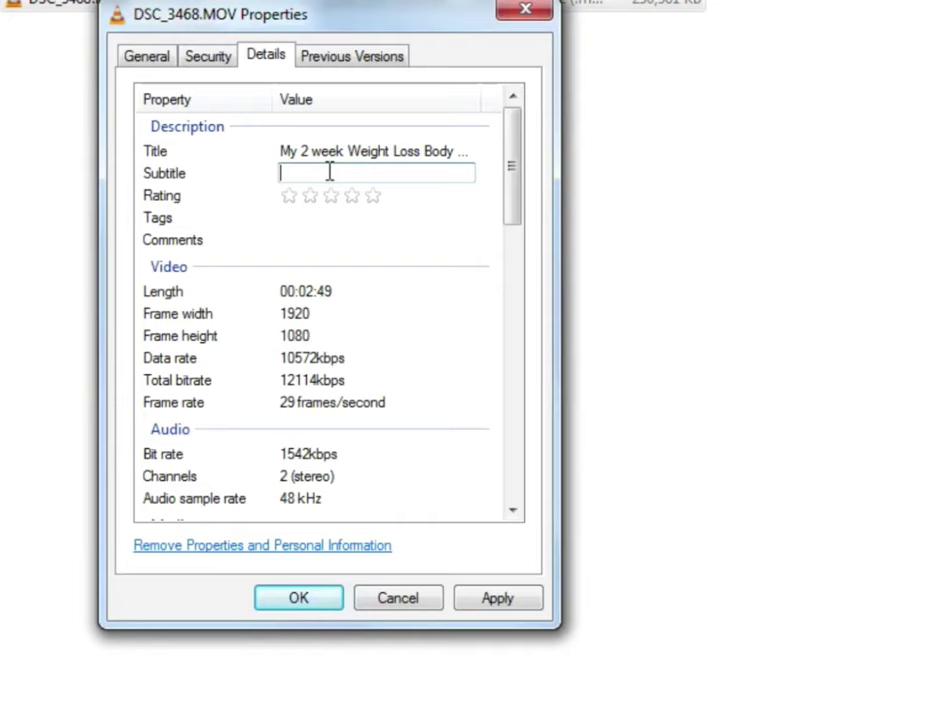
click(381, 151)
text(How )
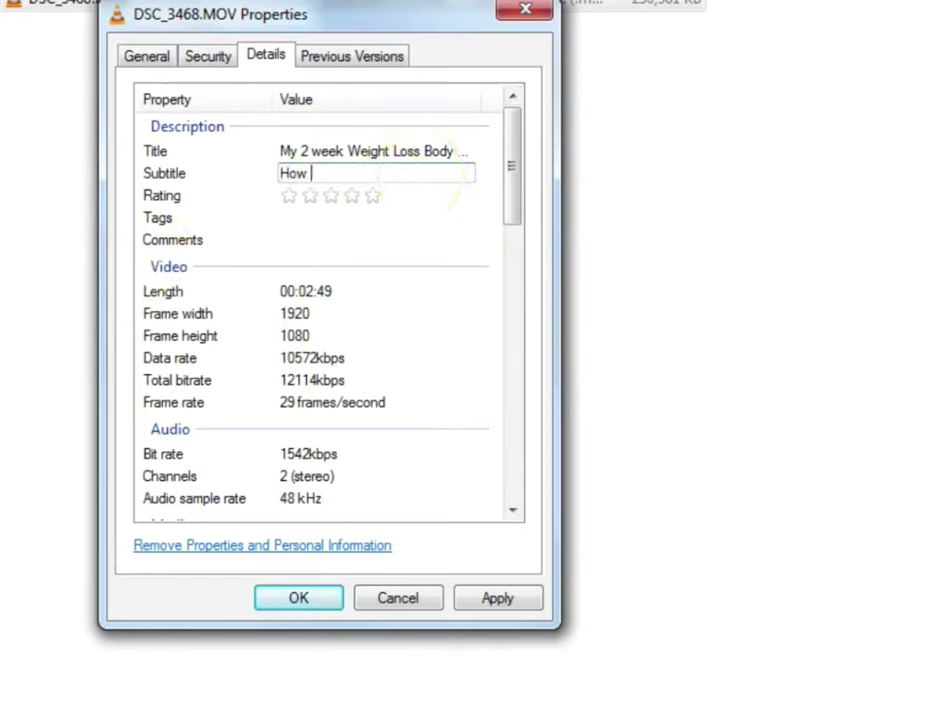
text(i lose my )
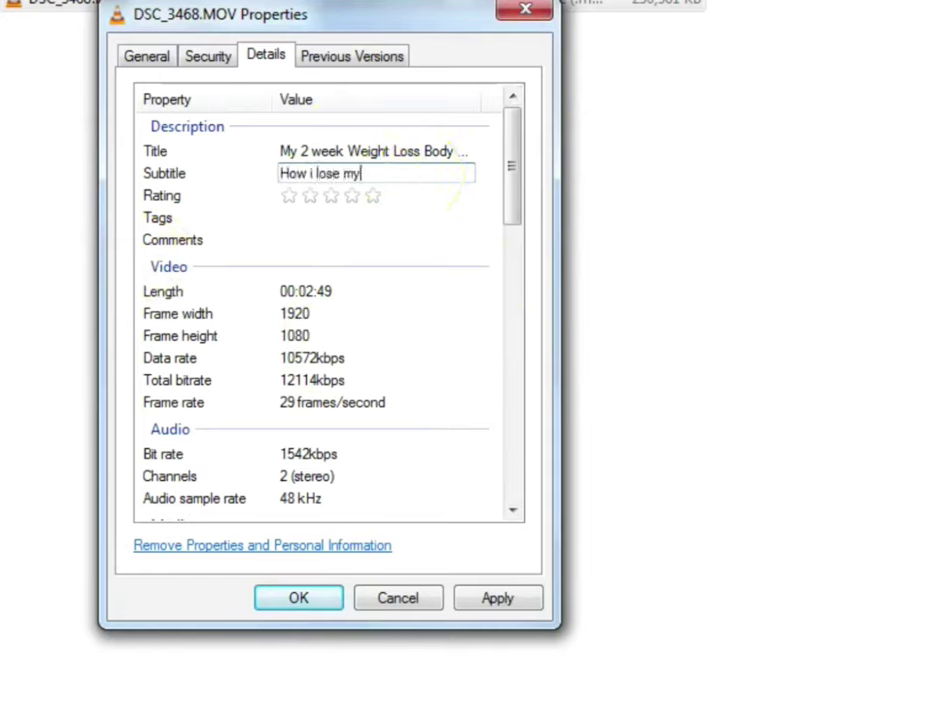
text(b)
text(ody wei)
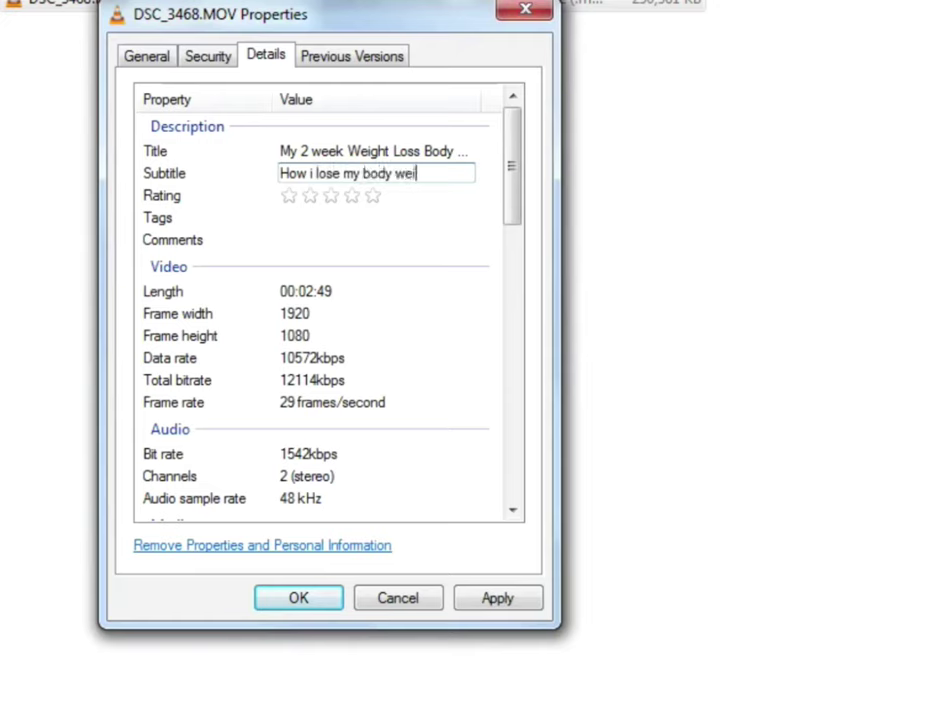
text(ght )
text( quickl)
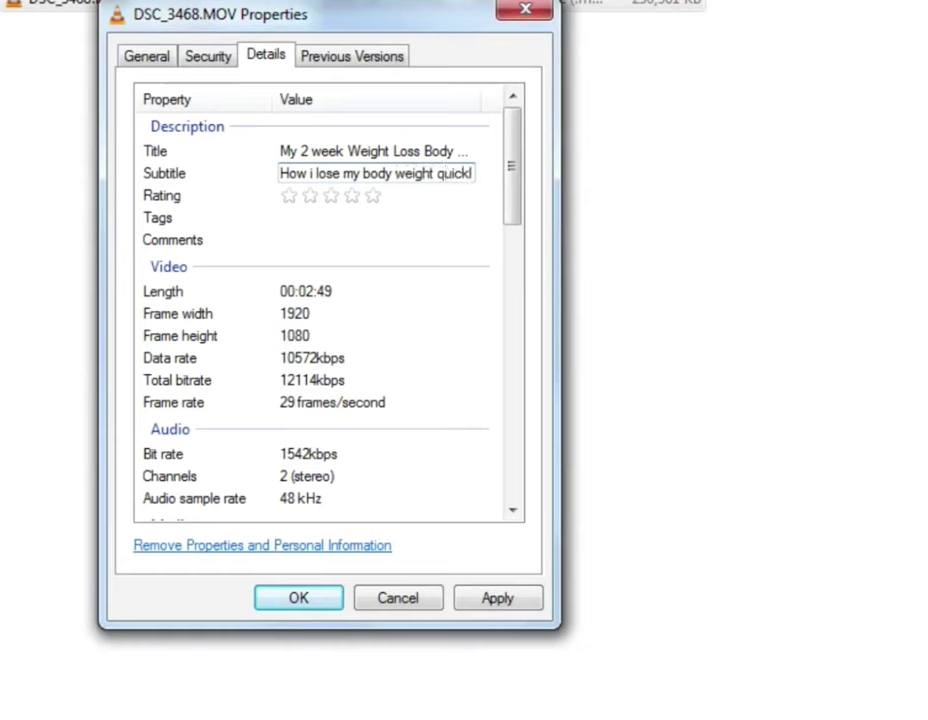
text(y)
key(Return)
key(Tab)
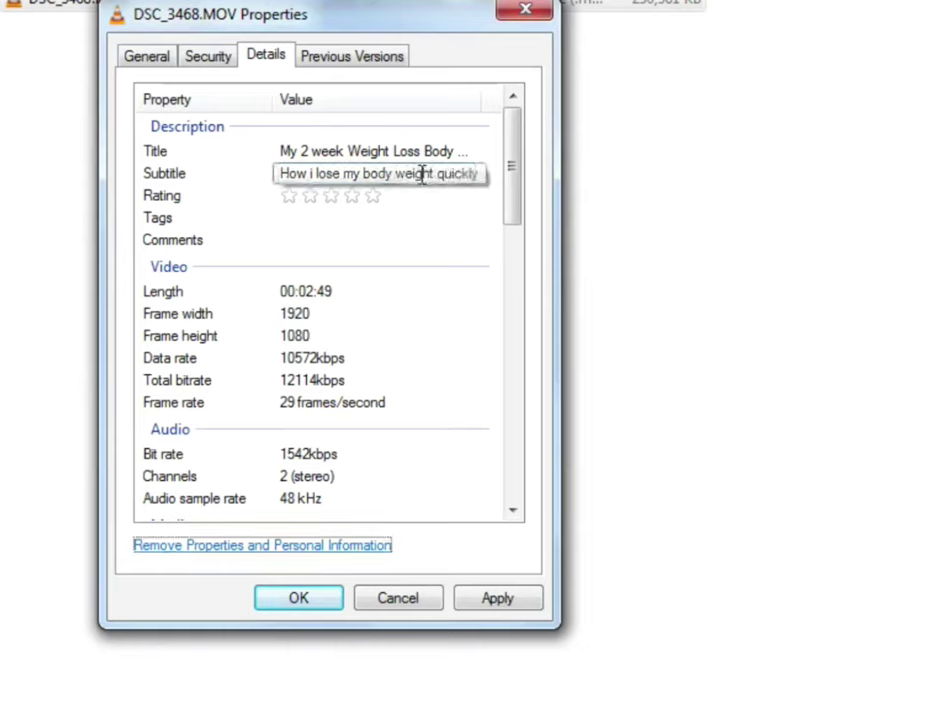
Step: Give the video a five-star rating and the tags weight loss, diet, fat burners
click(374, 198)
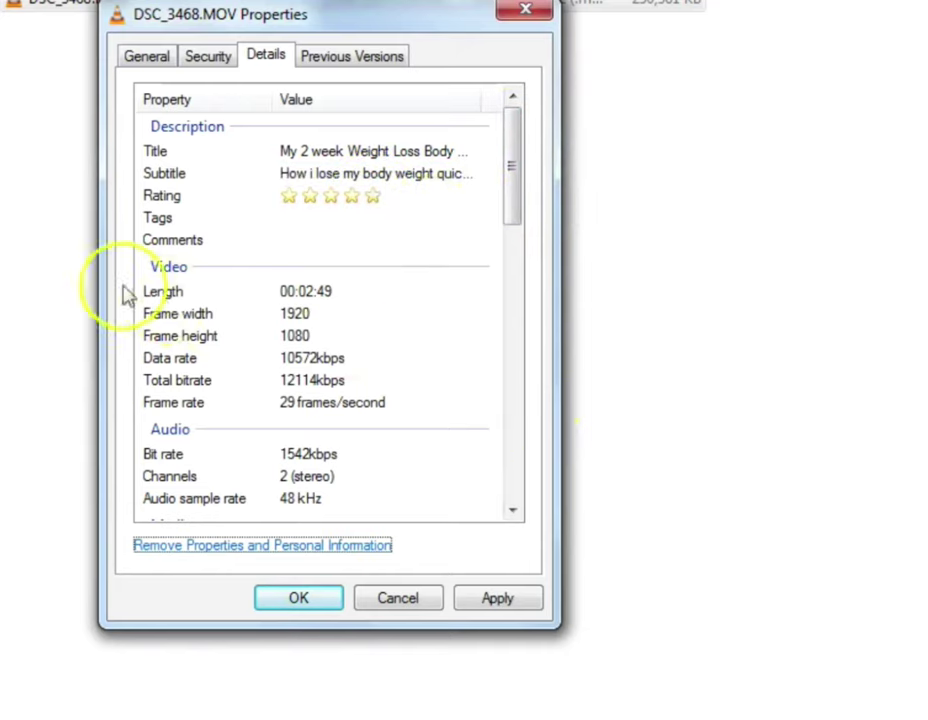
click(315, 217)
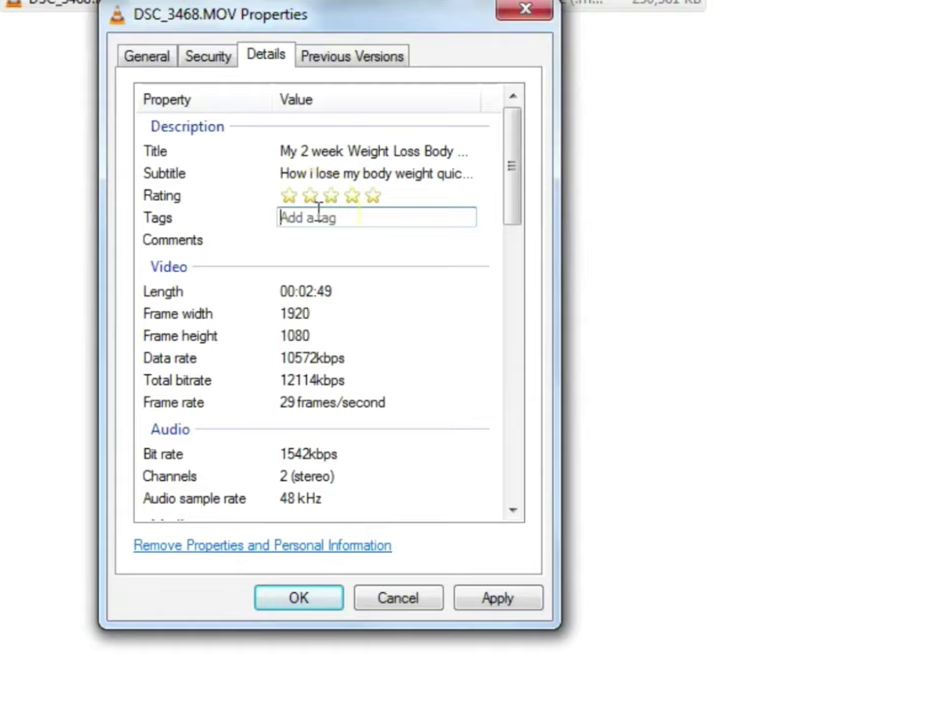
text(wei)
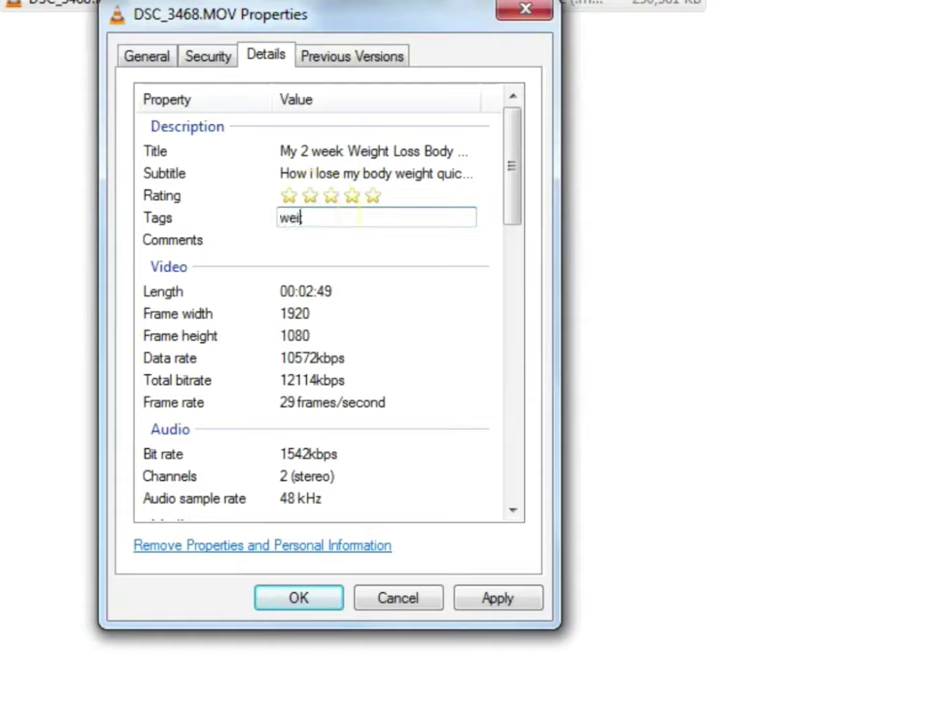
text(ght)
text( loss; )
text(d)
text(iet;)
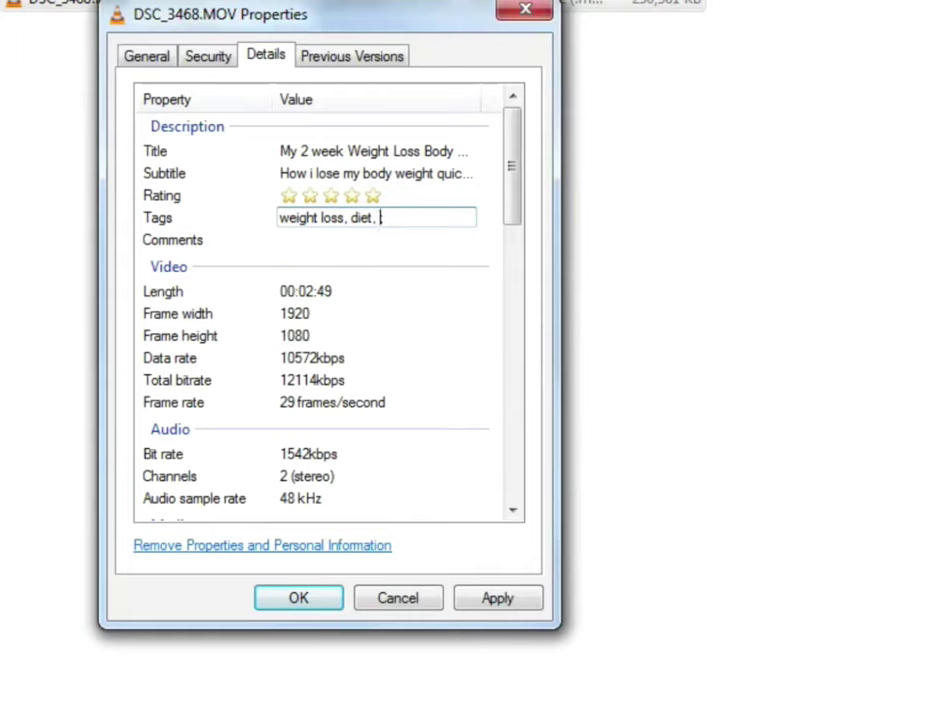
text( fat burners;)
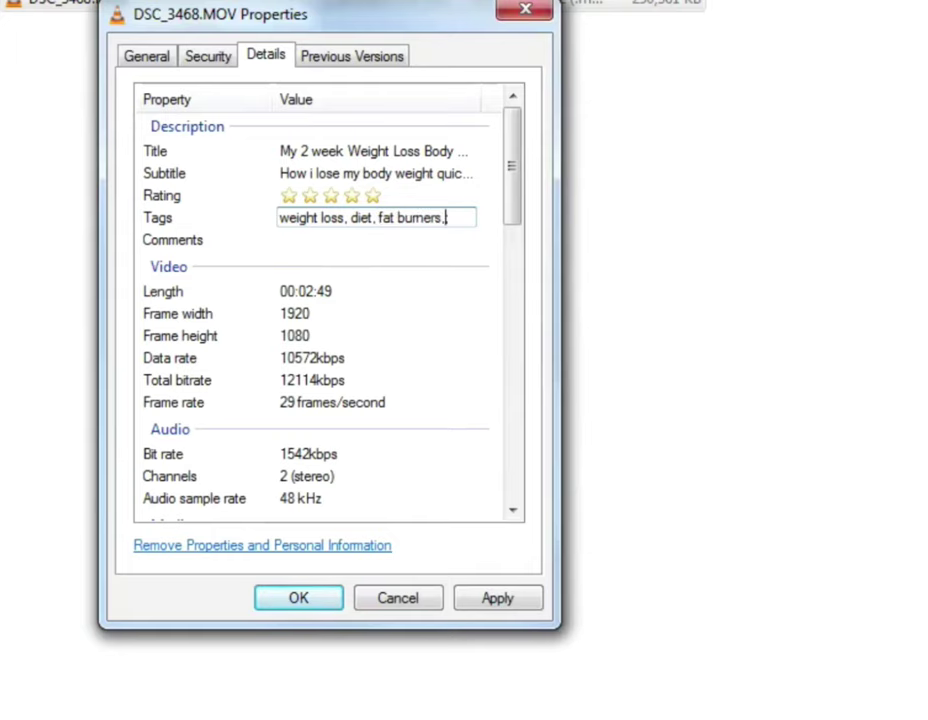
key(Return)
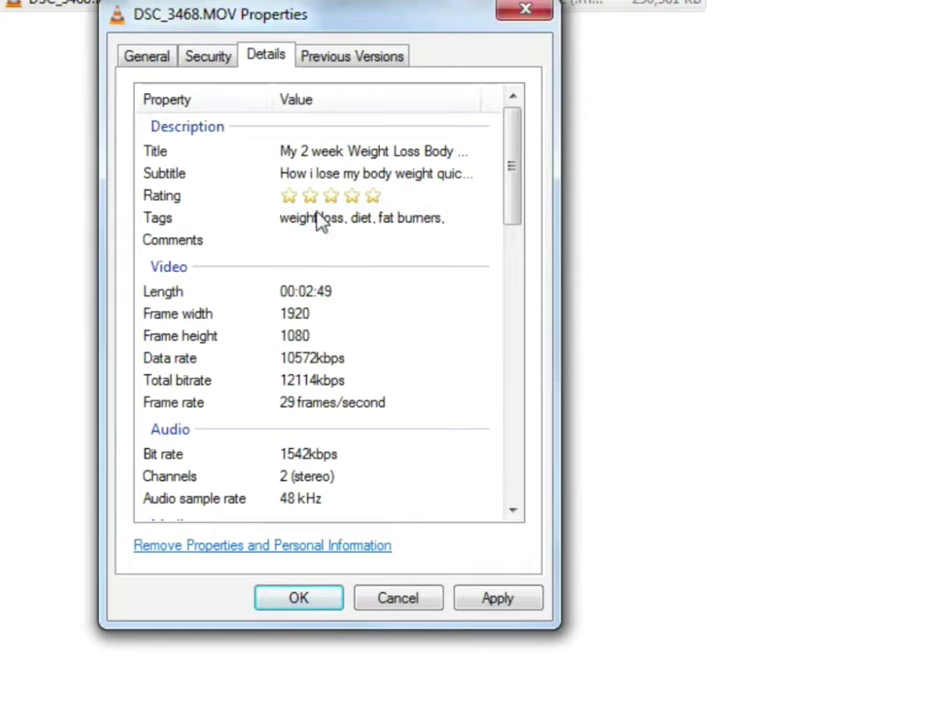
click(355, 217)
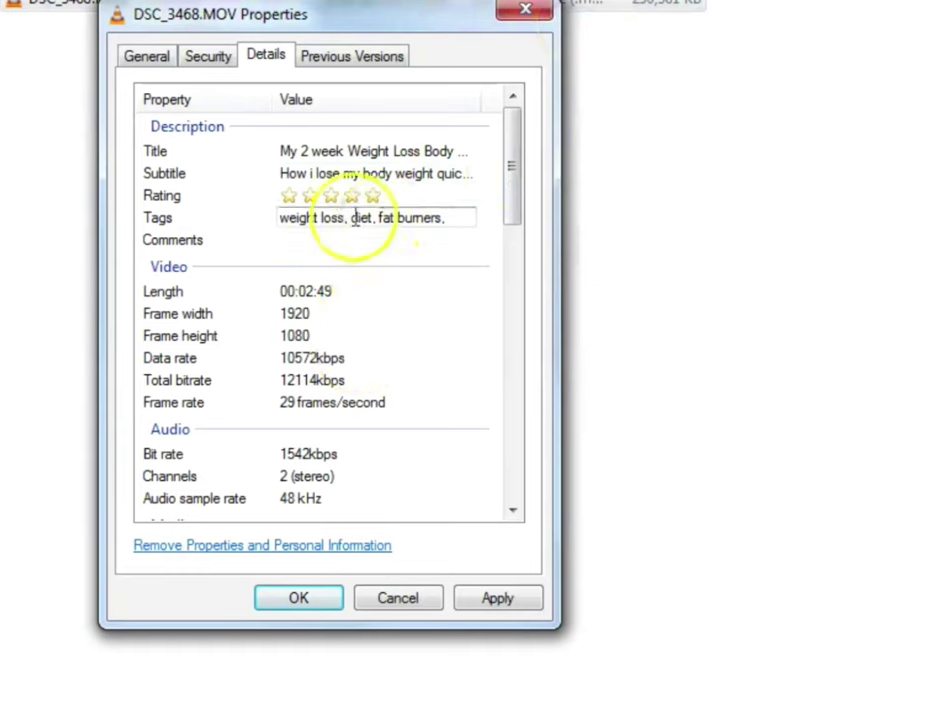
click(270, 225)
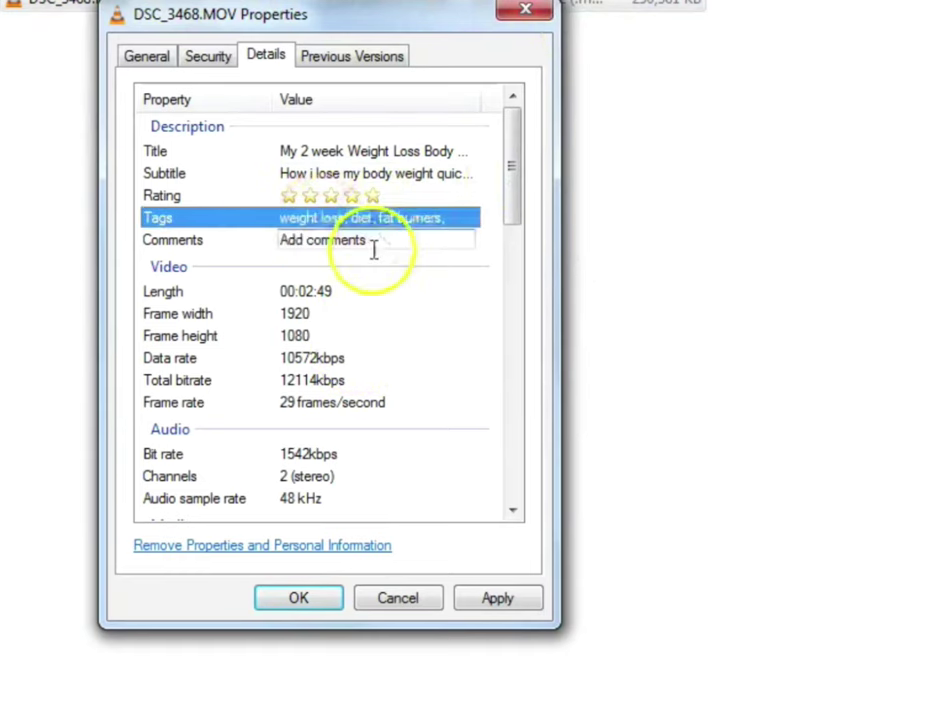
click(374, 248)
click(257, 242)
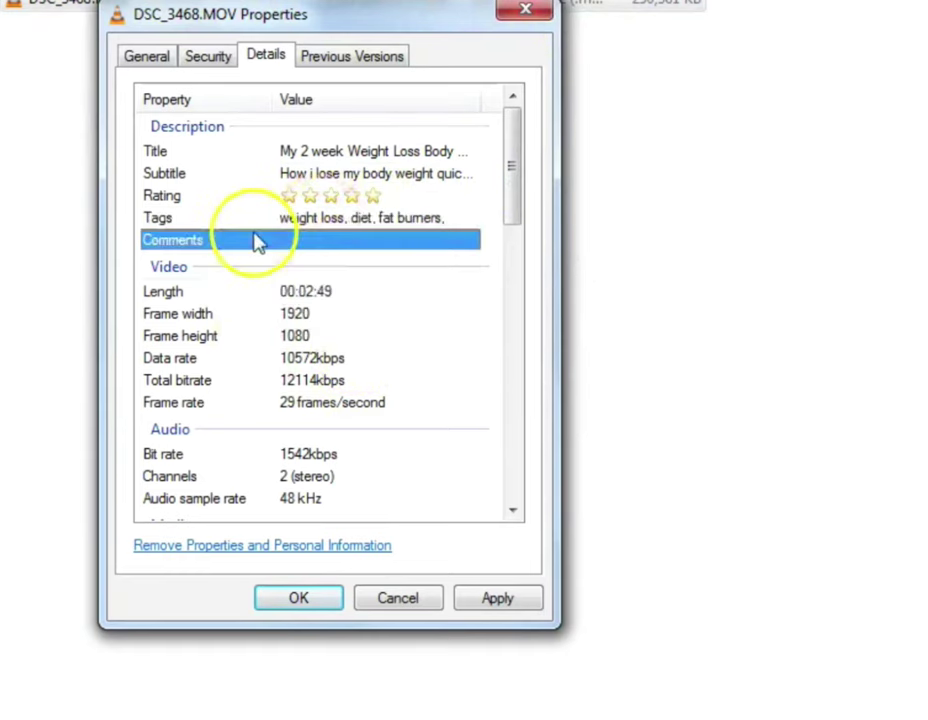
click(381, 242)
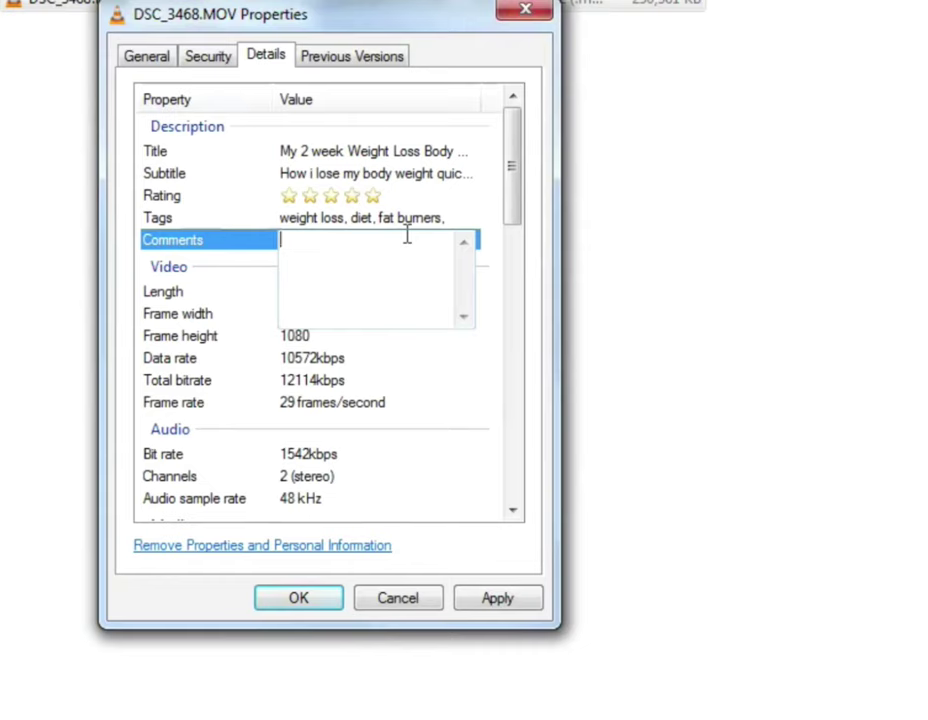
Step: Set the video file's Year property to 2016
click(373, 404)
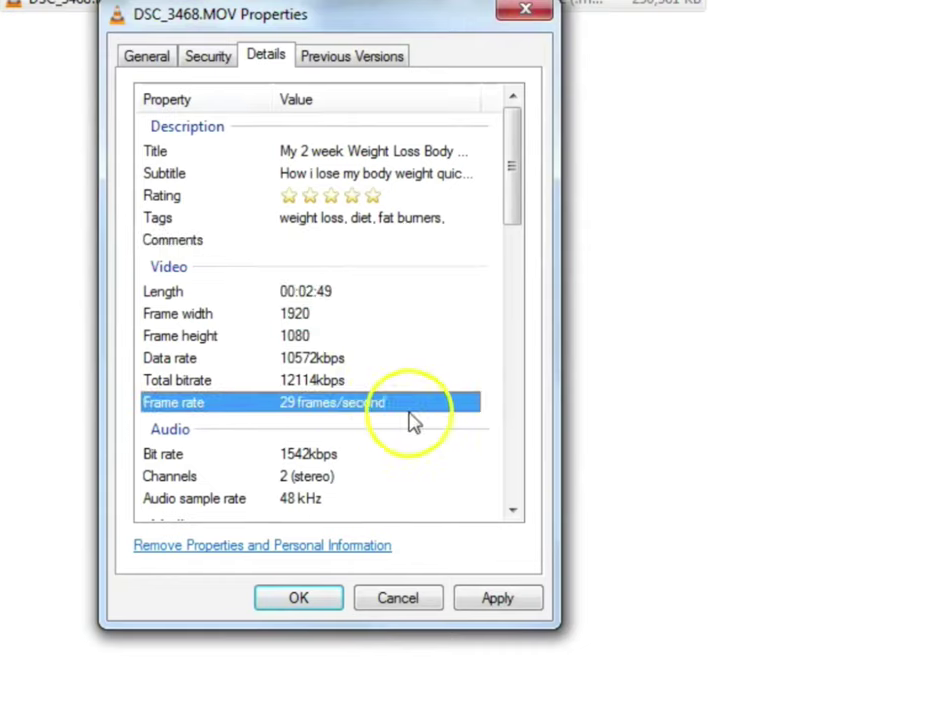
scroll(373, 424, down, 4)
scroll(373, 424, down, 3)
scroll(373, 424, up, 3)
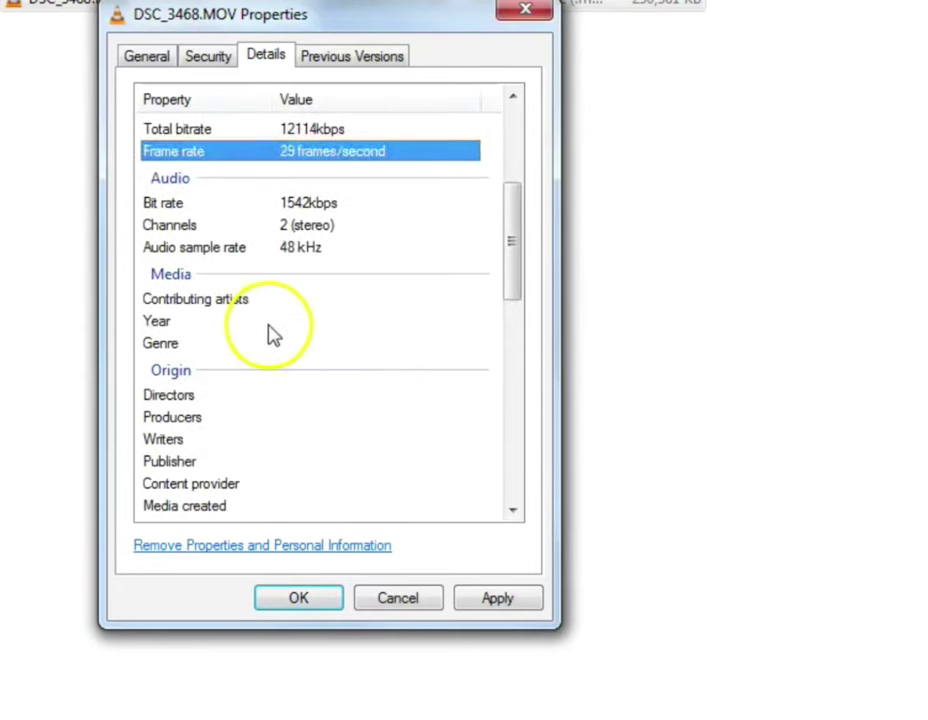
click(344, 321)
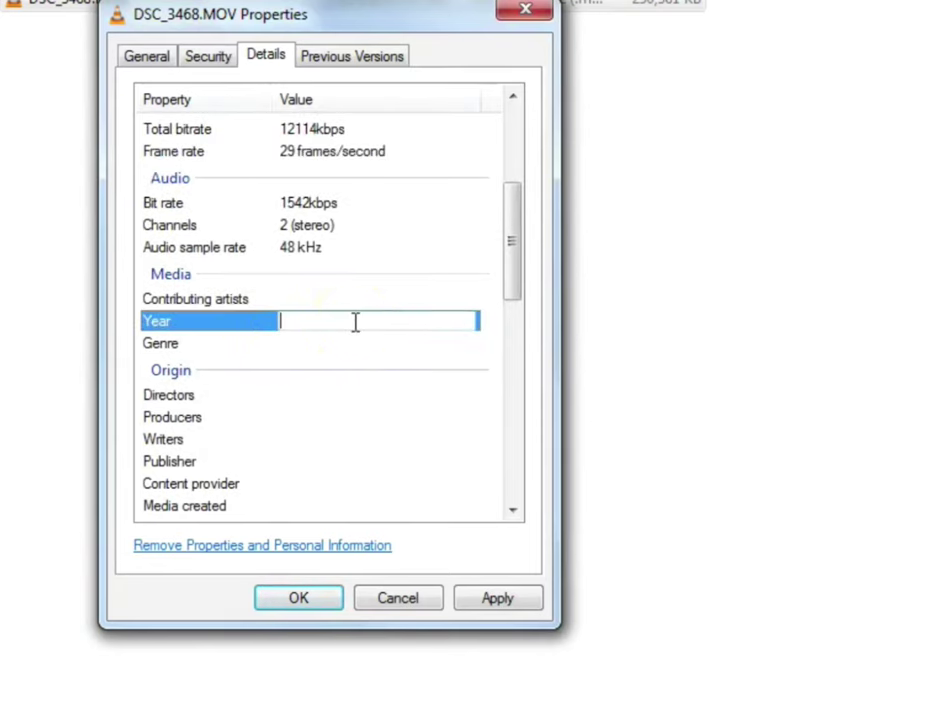
text(2016)
key(Return)
Step: Enter the director's name in the Directors field
click(322, 342)
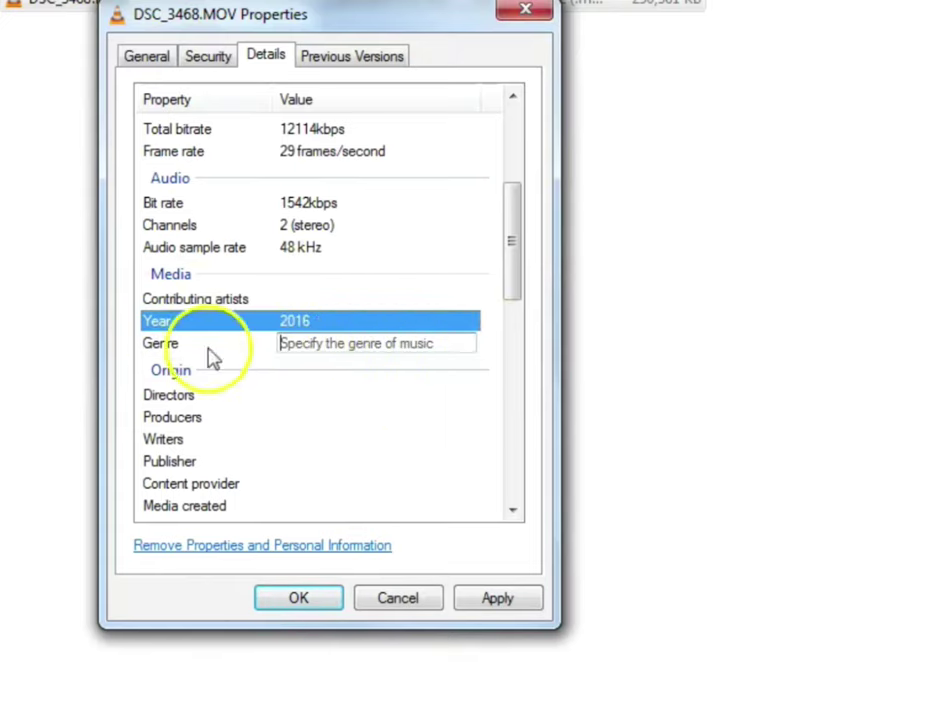
click(440, 396)
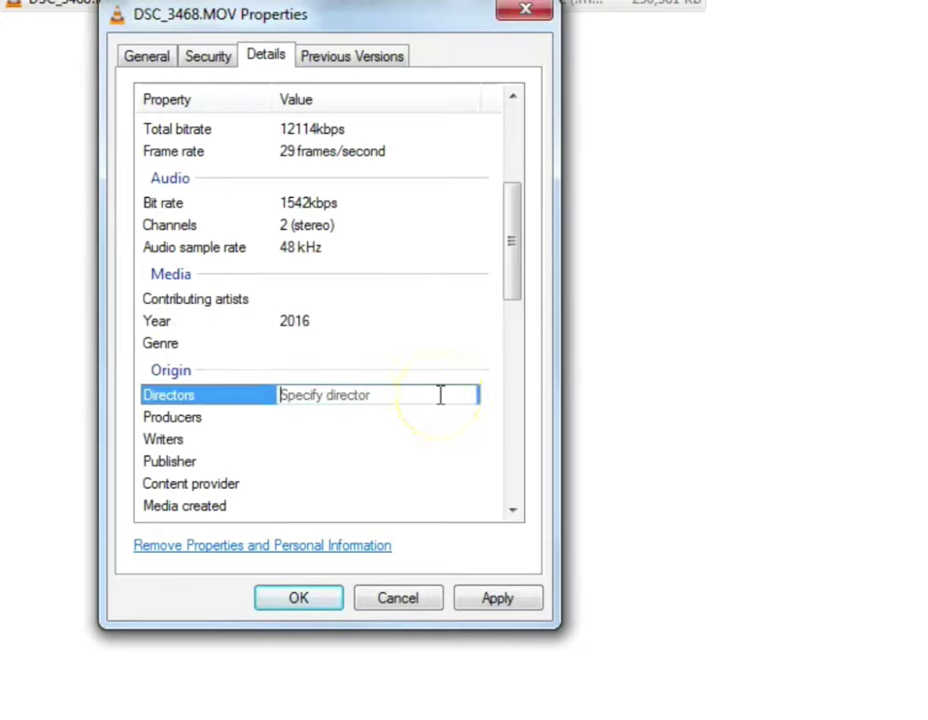
click(365, 416)
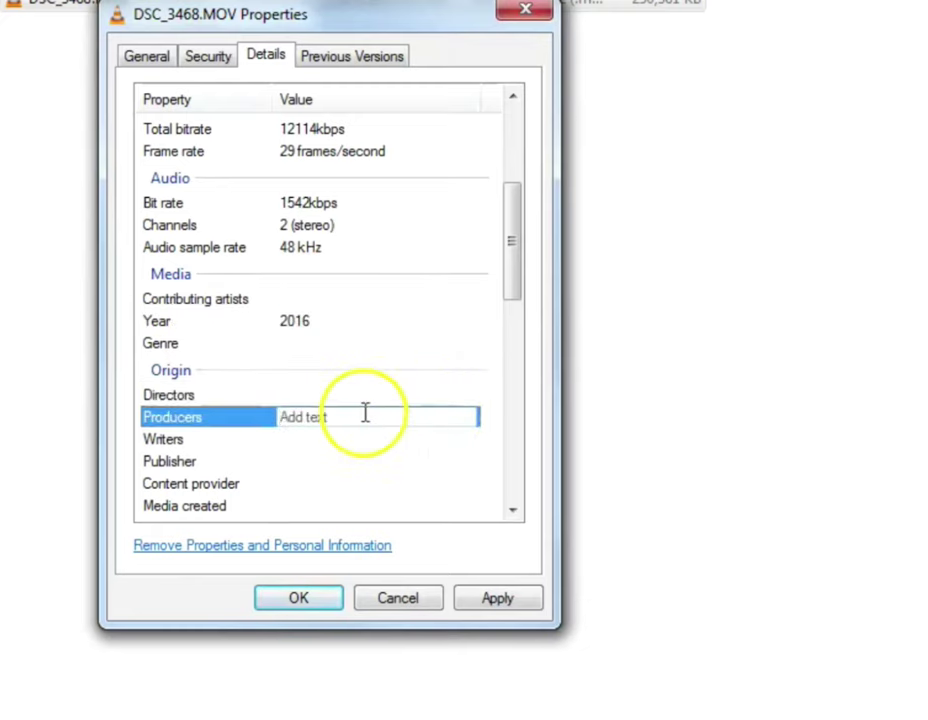
click(441, 388)
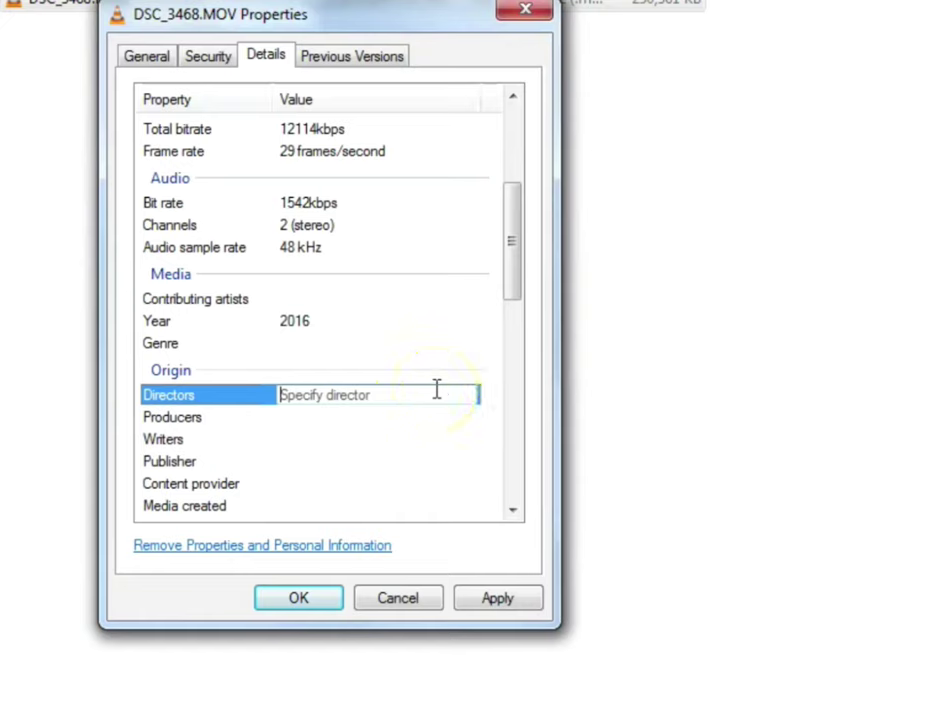
text(King S)
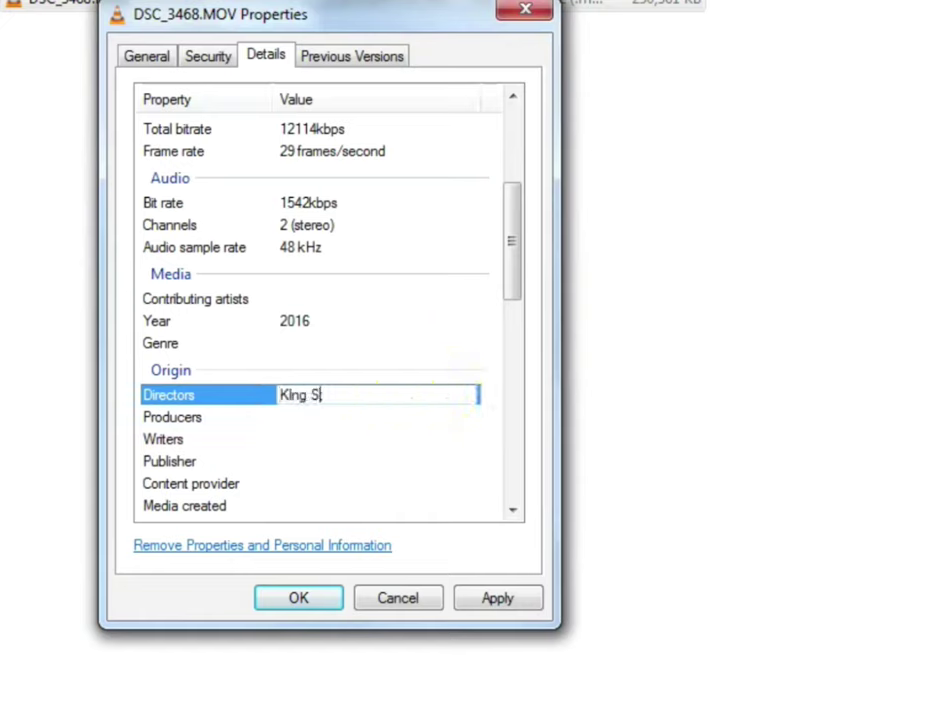
text(azeeb)
key(Return)
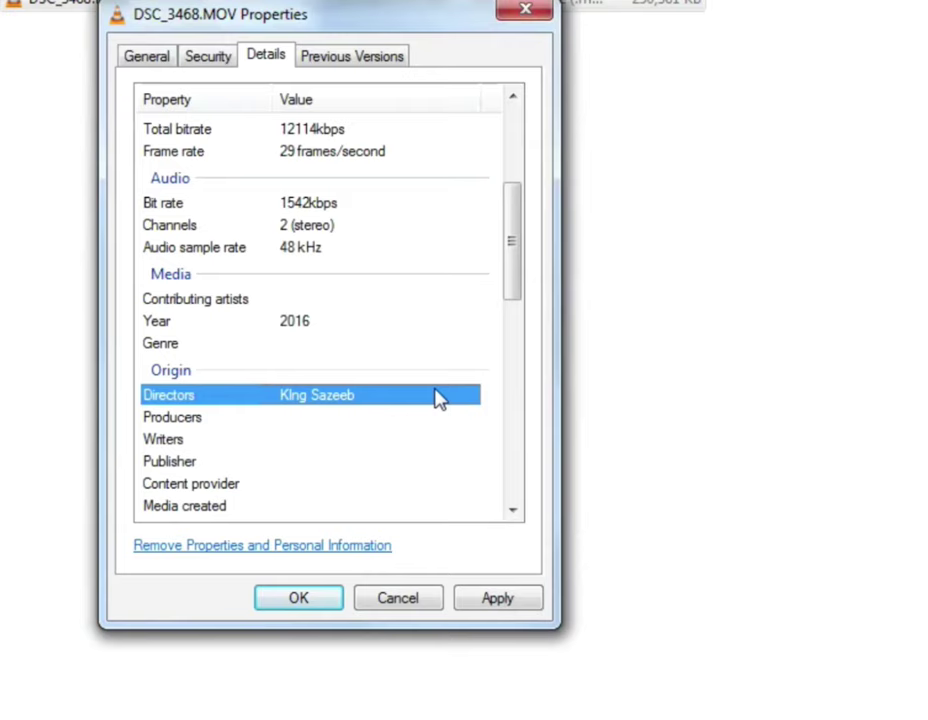
key(Tab)
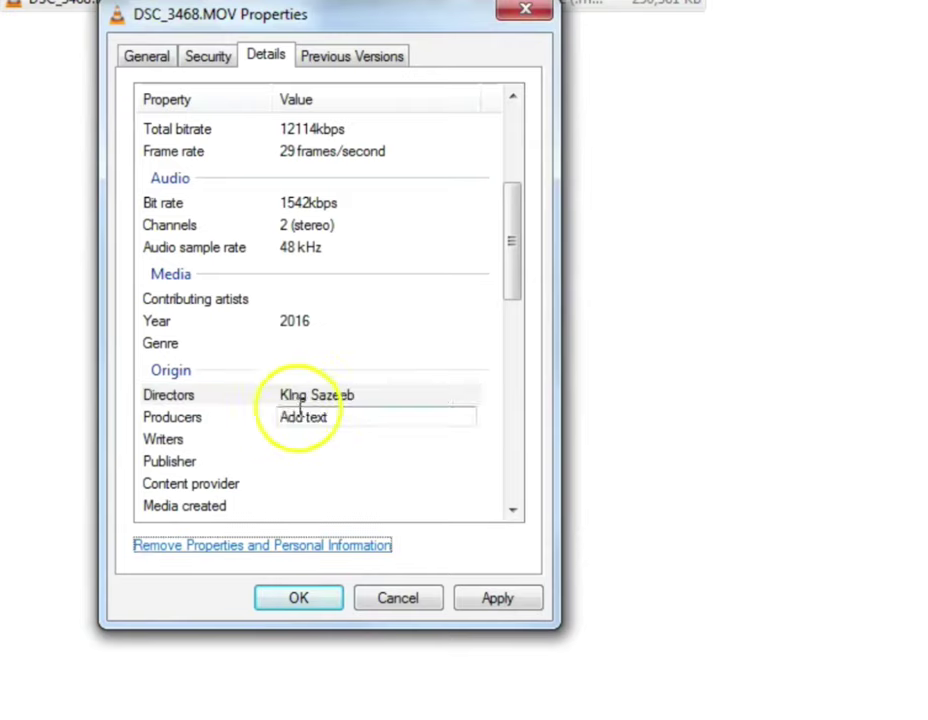
Step: Enter the publisher's name in the Publisher field, correcting its spelling
click(305, 395)
click(342, 458)
click(379, 420)
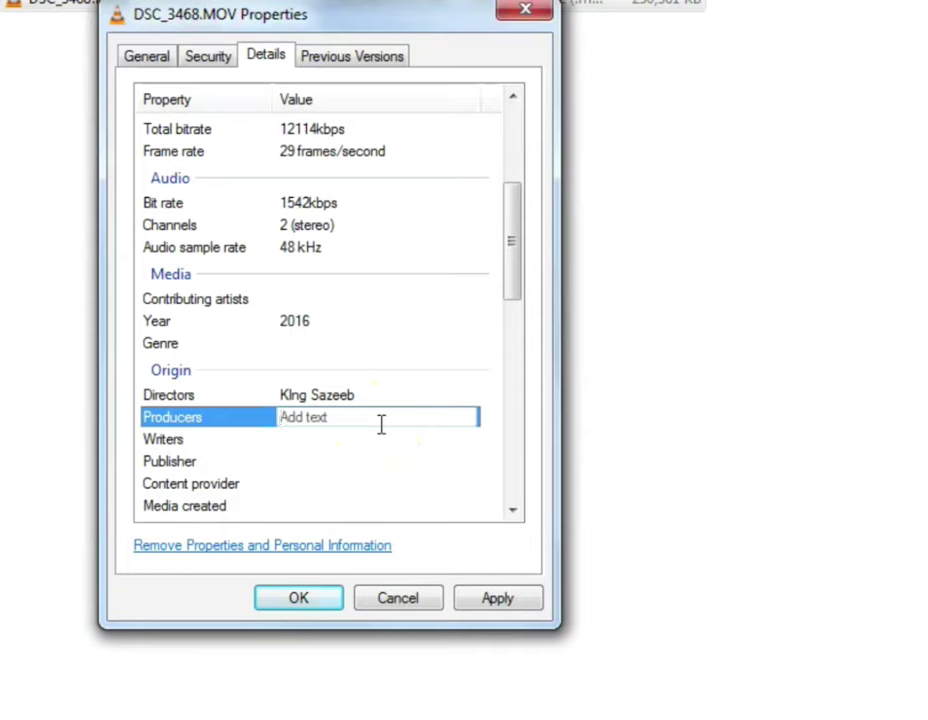
click(358, 439)
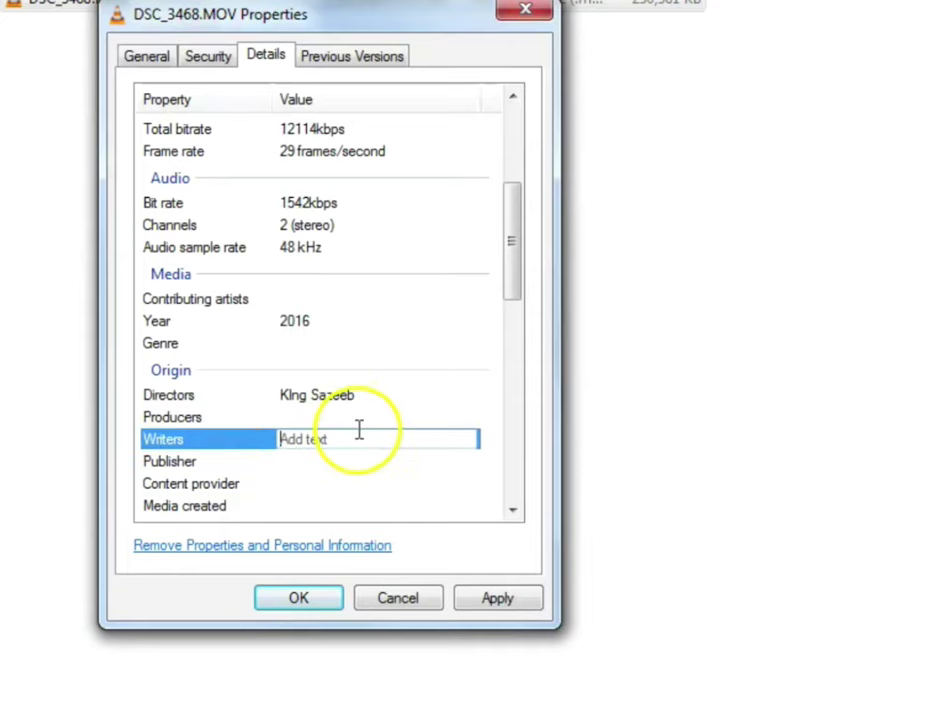
click(345, 461)
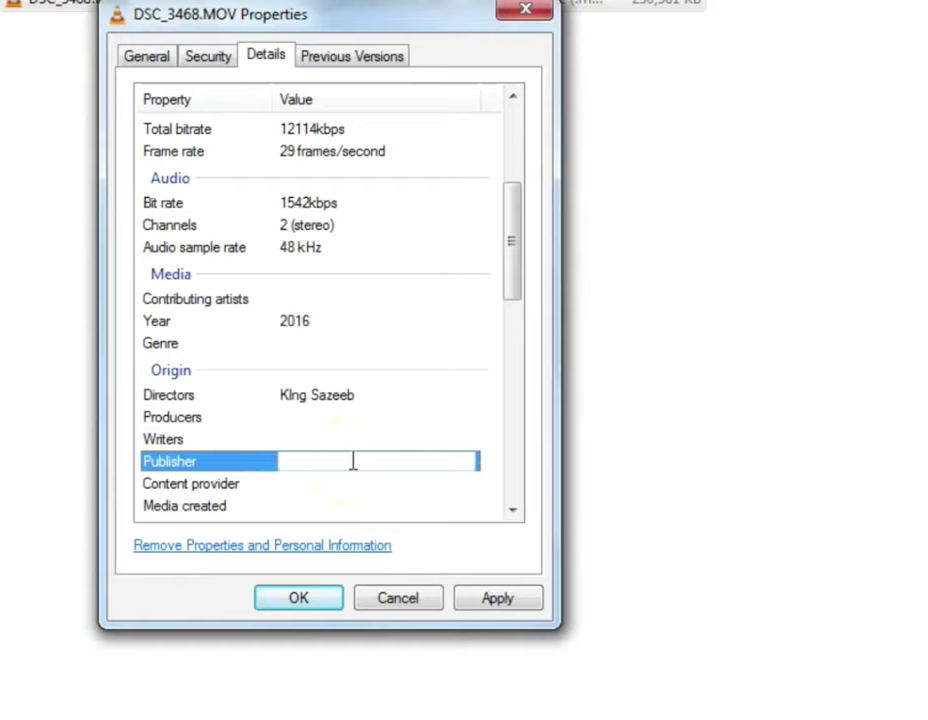
text(Sazz)
key(BackSpace)
text(eb)
key(BackSpace)
text(eb)
key(Return)
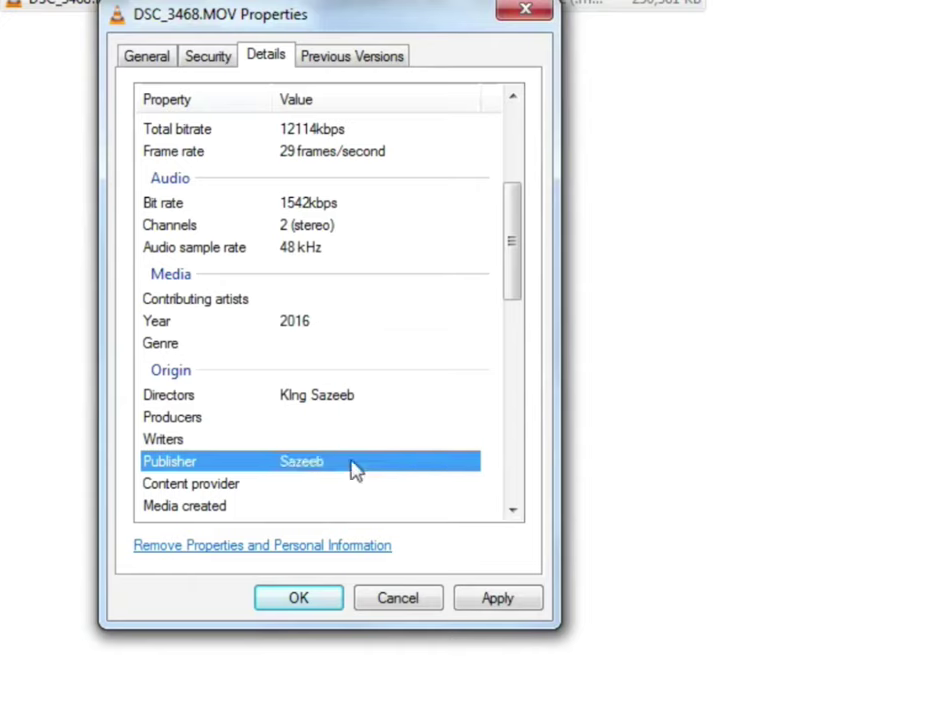
Step: Review the remaining properties of DSC_3468.MOV and apply the edited details
scroll(352, 470, down, 2)
click(276, 447)
click(311, 421)
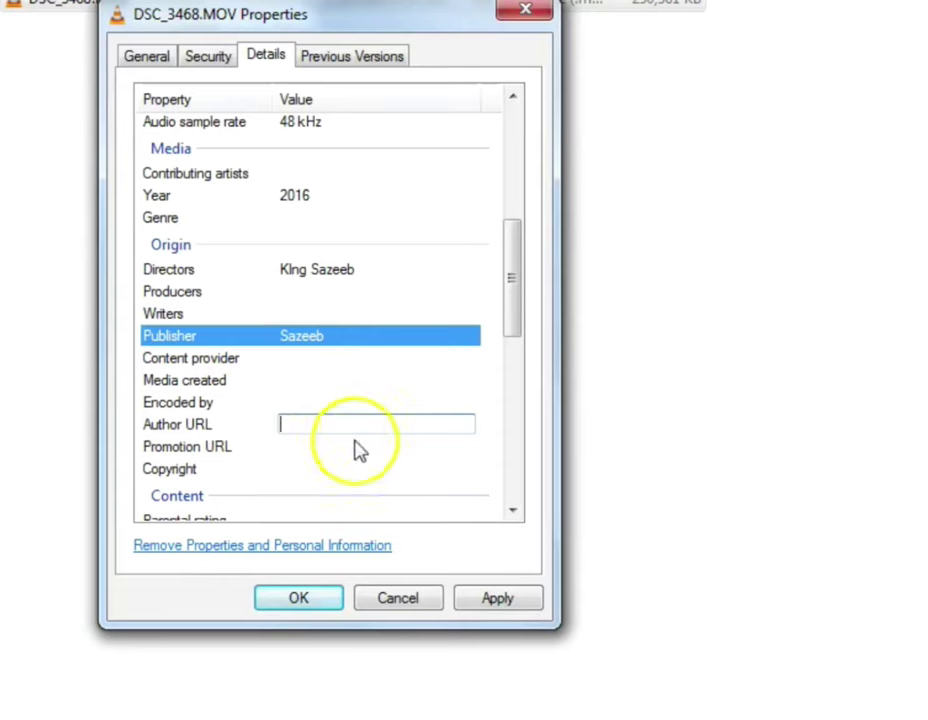
scroll(331, 425, down, 3)
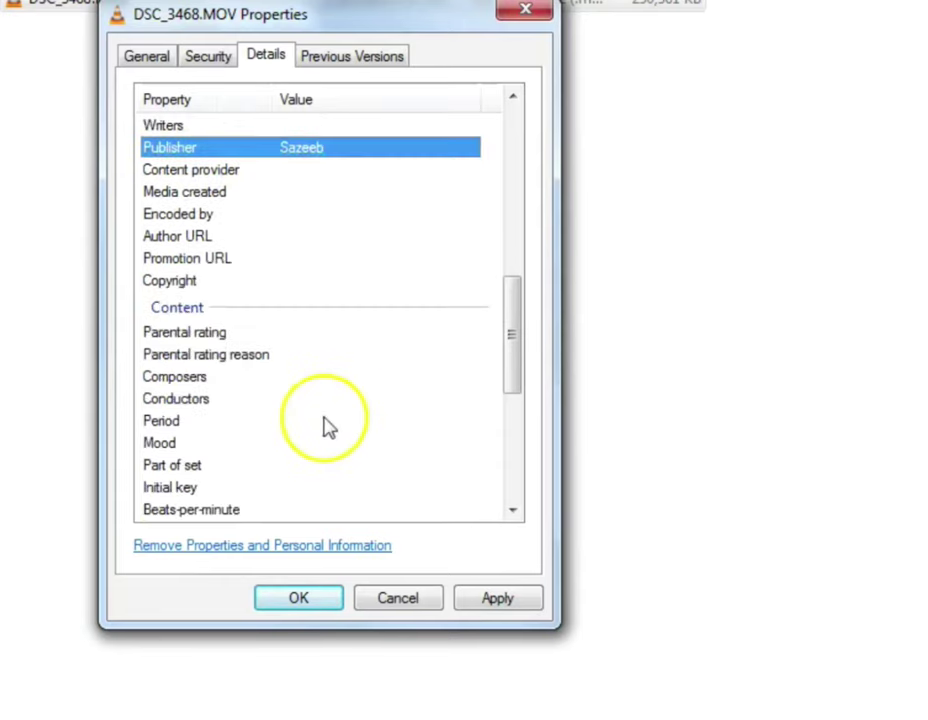
click(389, 195)
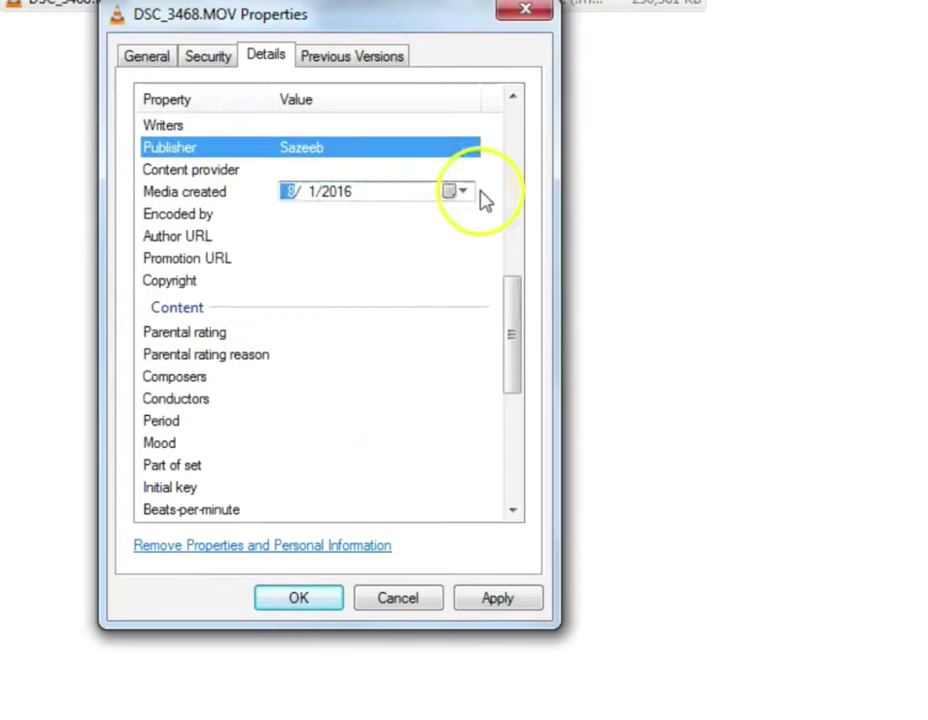
scroll(210, 450, up, 1)
scroll(280, 466, down, 1)
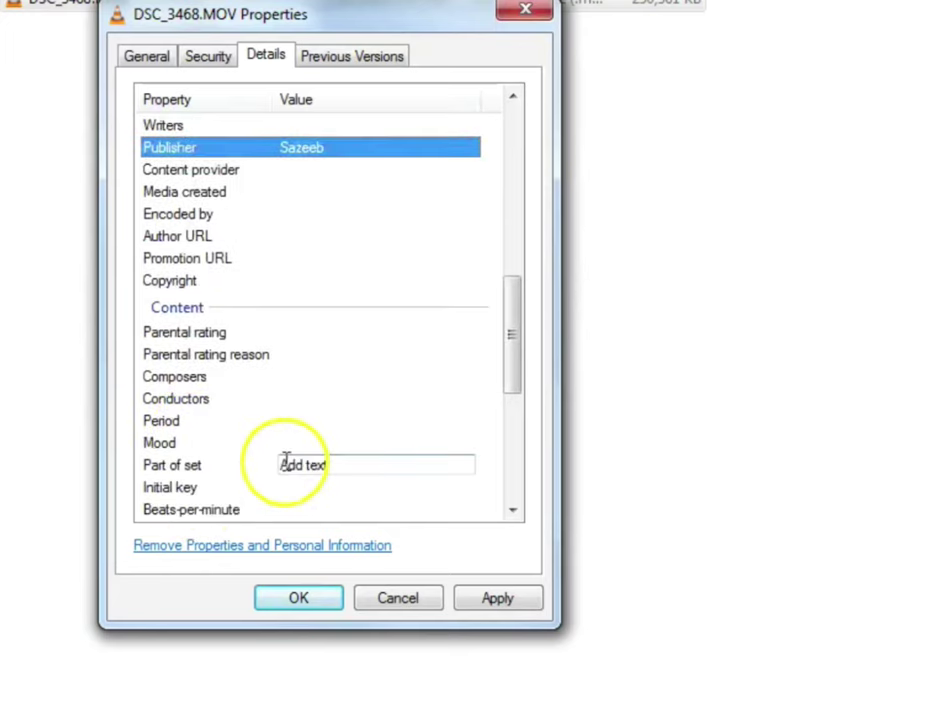
scroll(285, 466, down, 2)
scroll(365, 410, down, 3)
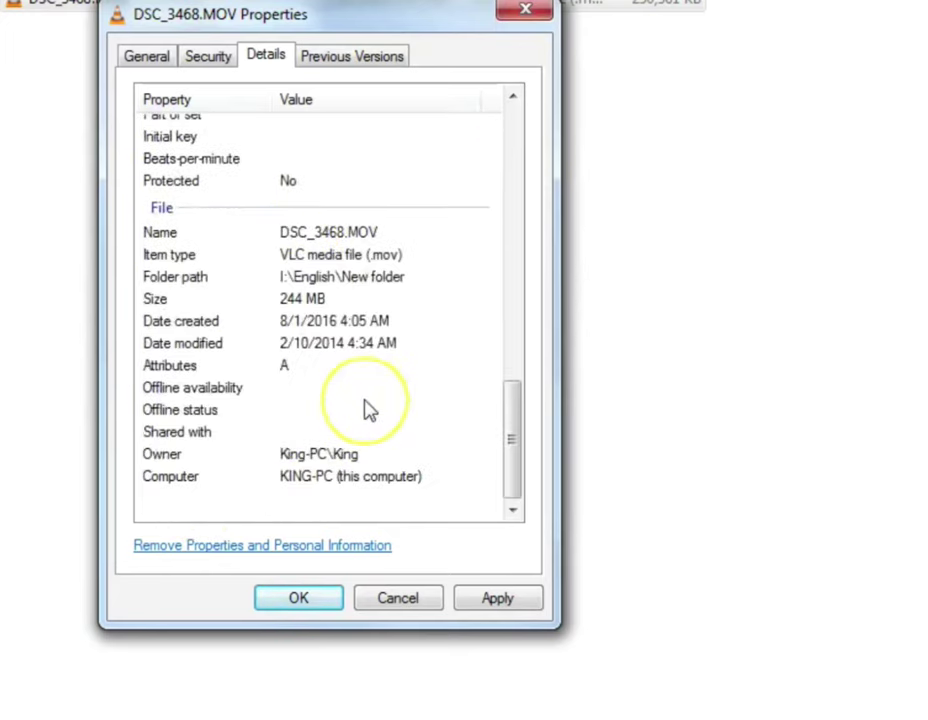
scroll(365, 410, up, 3)
scroll(368, 410, up, 2)
scroll(368, 410, up, 4)
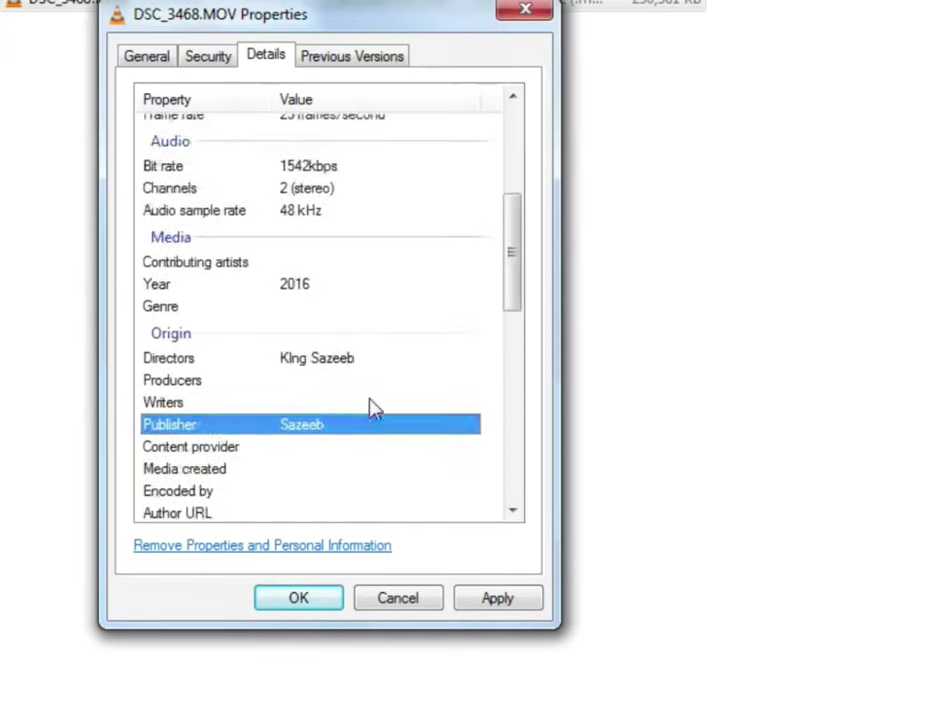
scroll(375, 405, up, 2)
scroll(383, 393, up, 1)
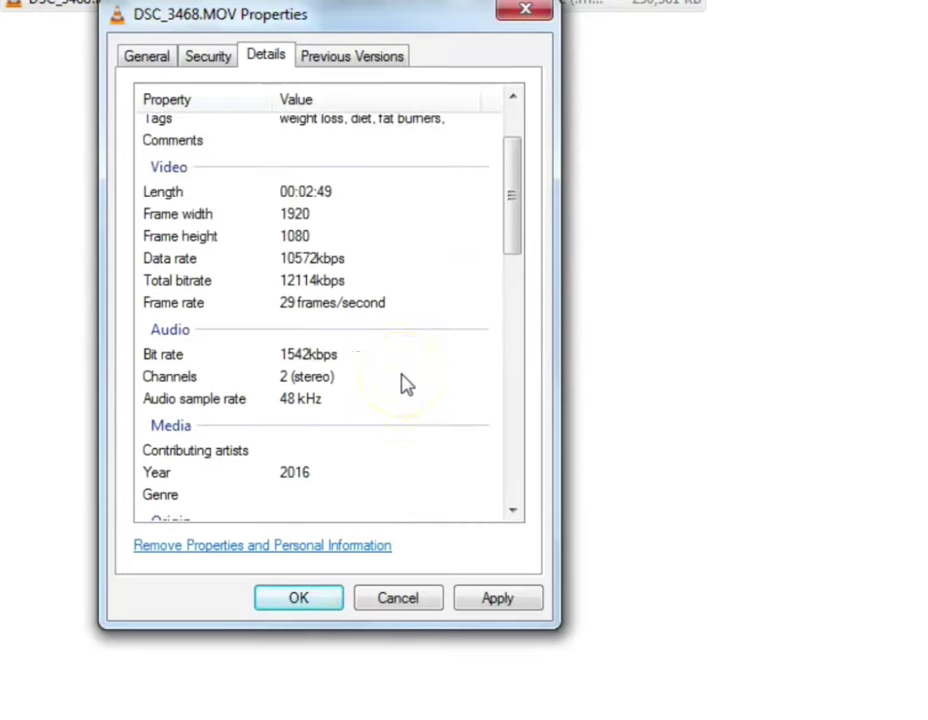
scroll(405, 385, up, 1)
scroll(404, 383, down, 3)
scroll(420, 387, down, 3)
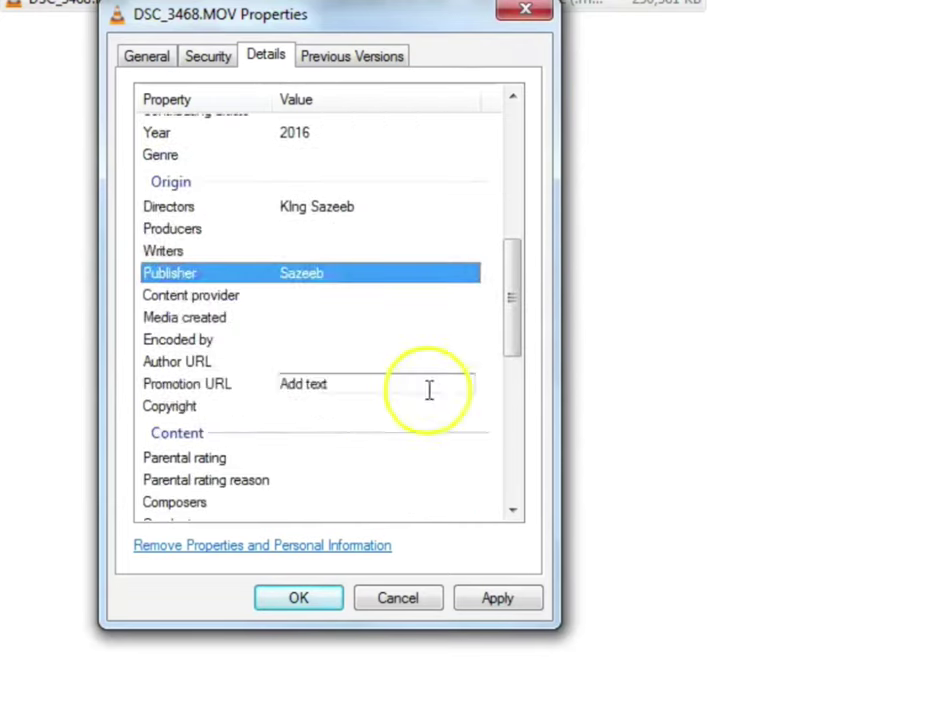
scroll(385, 330, up, 3)
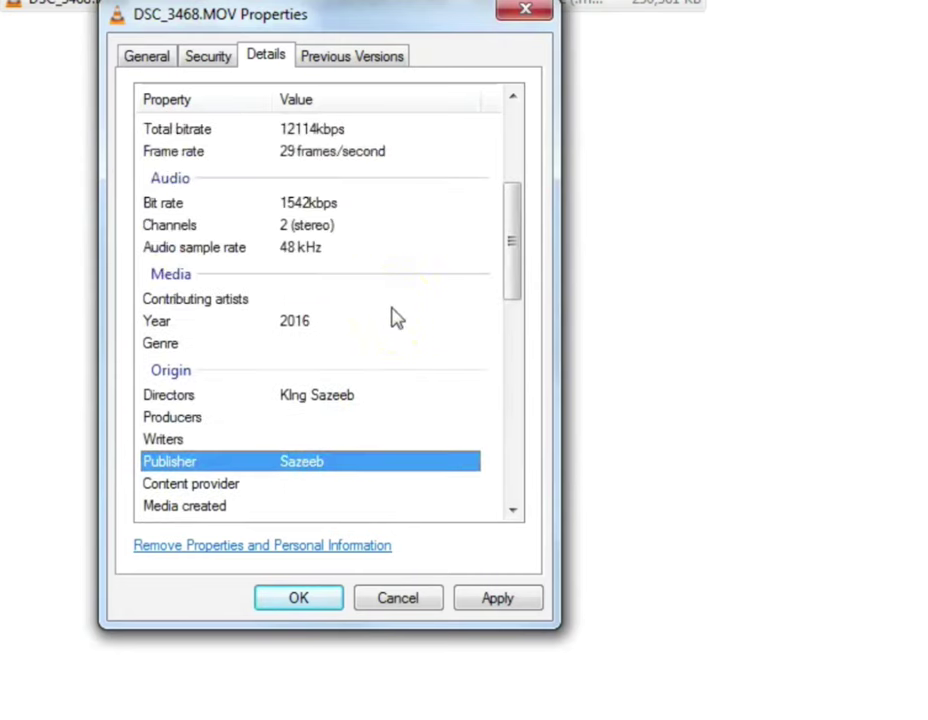
scroll(440, 374, down, 3)
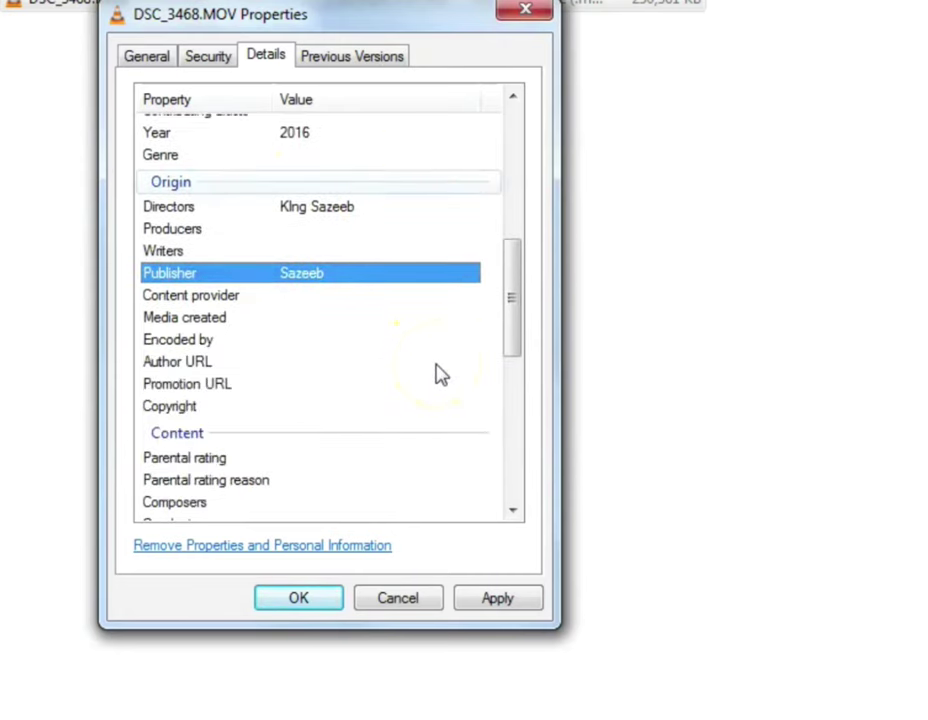
scroll(440, 374, down, 2)
click(348, 512)
click(375, 331)
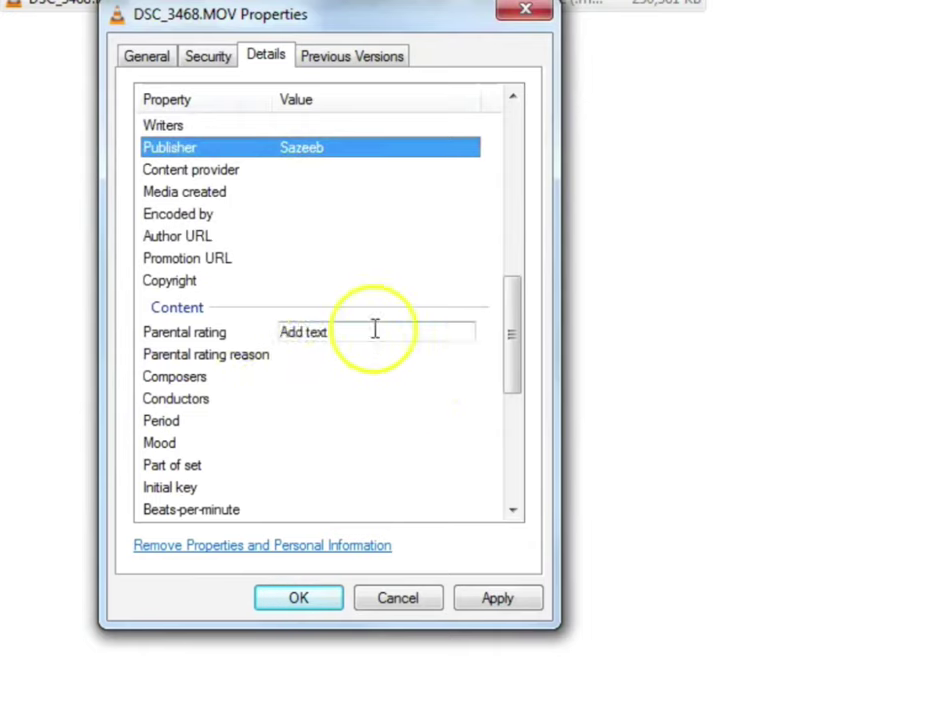
scroll(350, 245, up, 6)
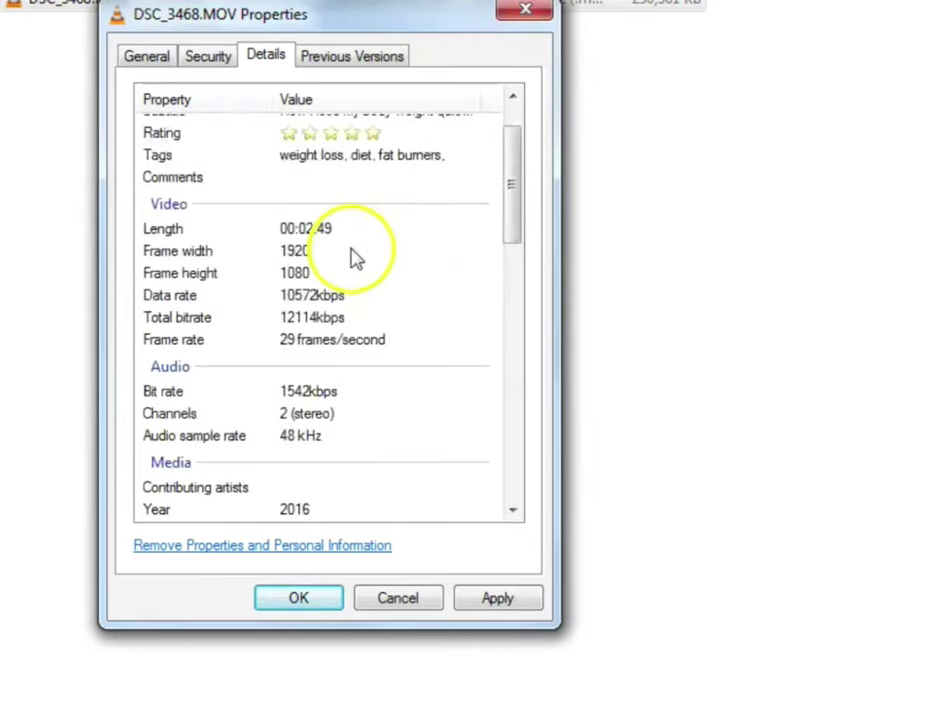
scroll(355, 258, up, 1)
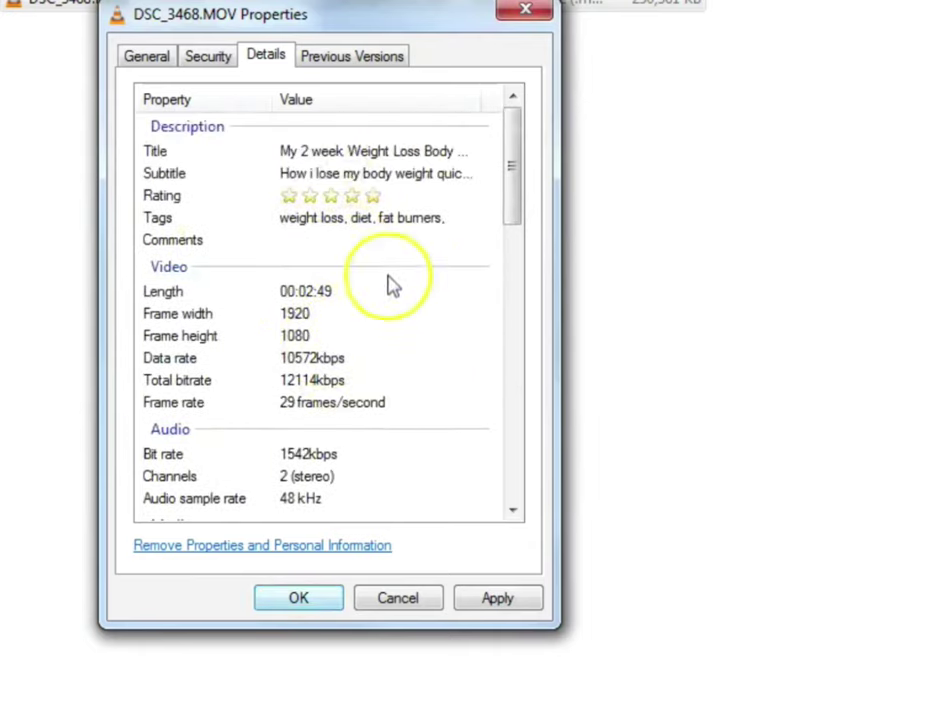
scroll(350, 440, down, 3)
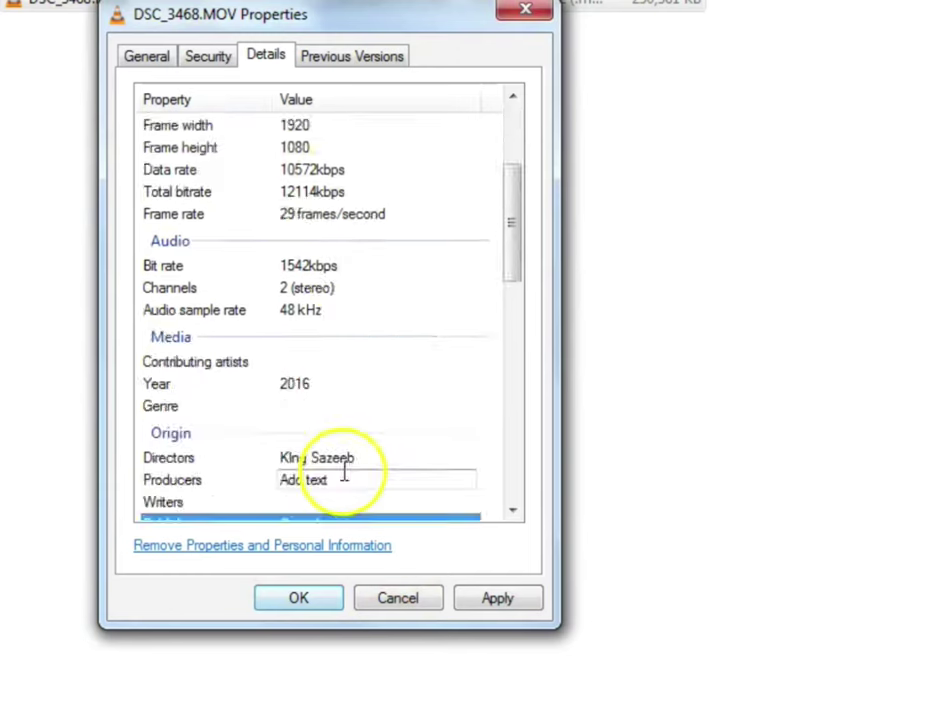
click(483, 603)
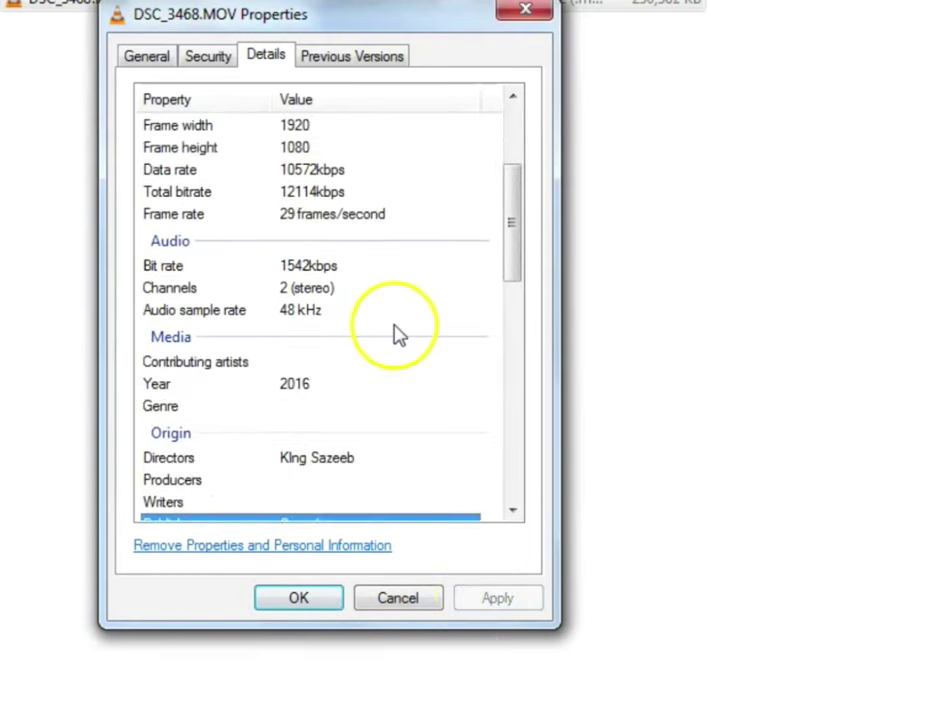
Step: Copy the video's Title value and close the Properties dialog with OK
scroll(398, 344, down, 3)
scroll(398, 352, down, 4)
click(302, 314)
scroll(300, 320, up, 10)
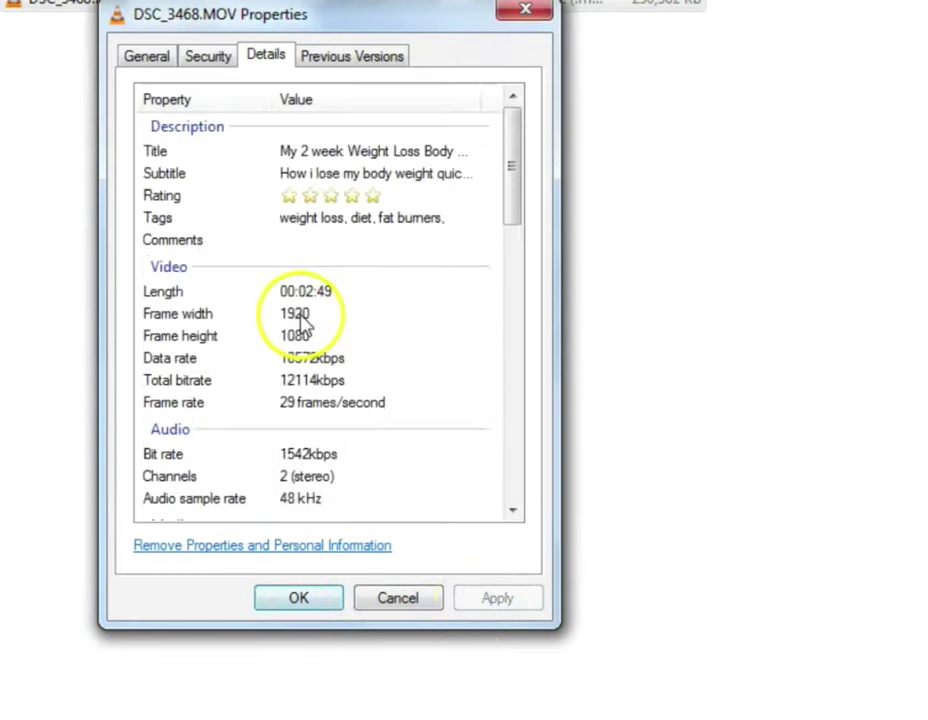
click(325, 155)
right_click(325, 160)
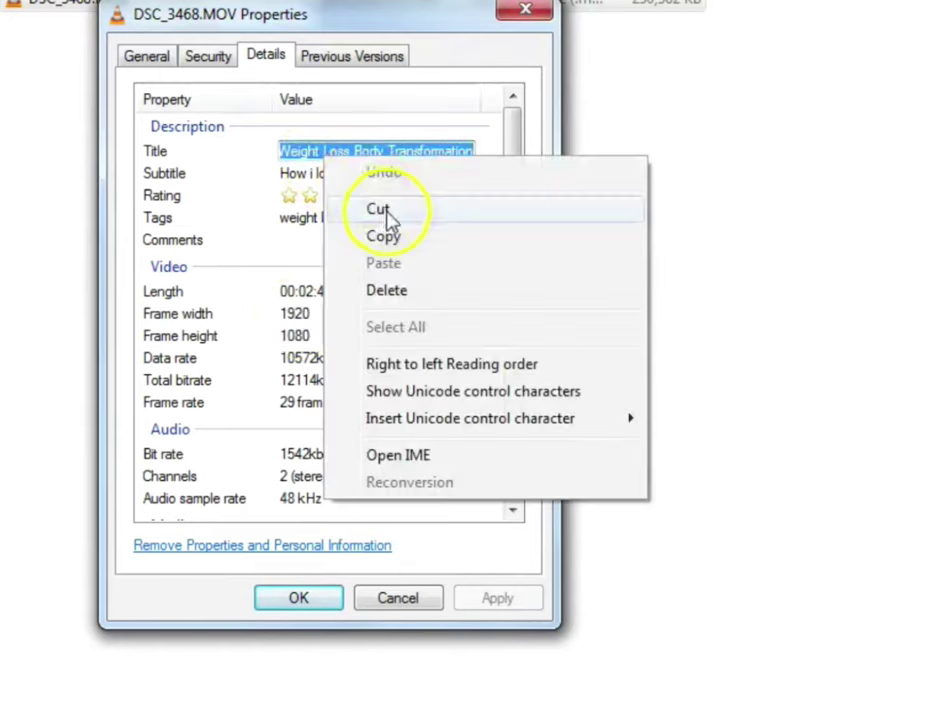
click(418, 240)
click(298, 600)
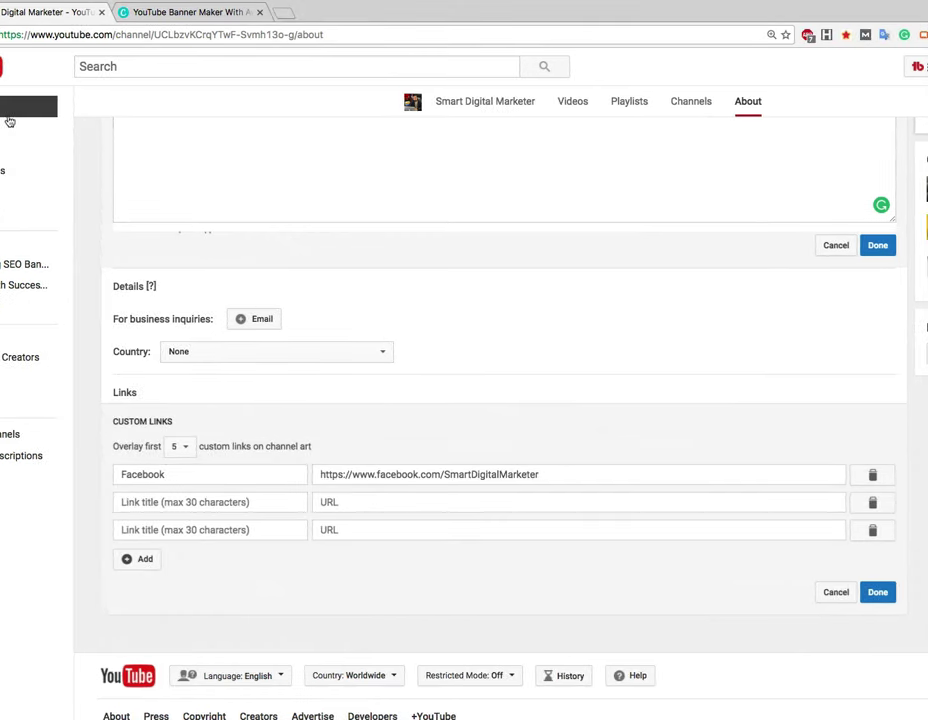
Step: From the channel home, open the 'YouTube SEO: How To Rank Youtube Videos' video
click(5, 129)
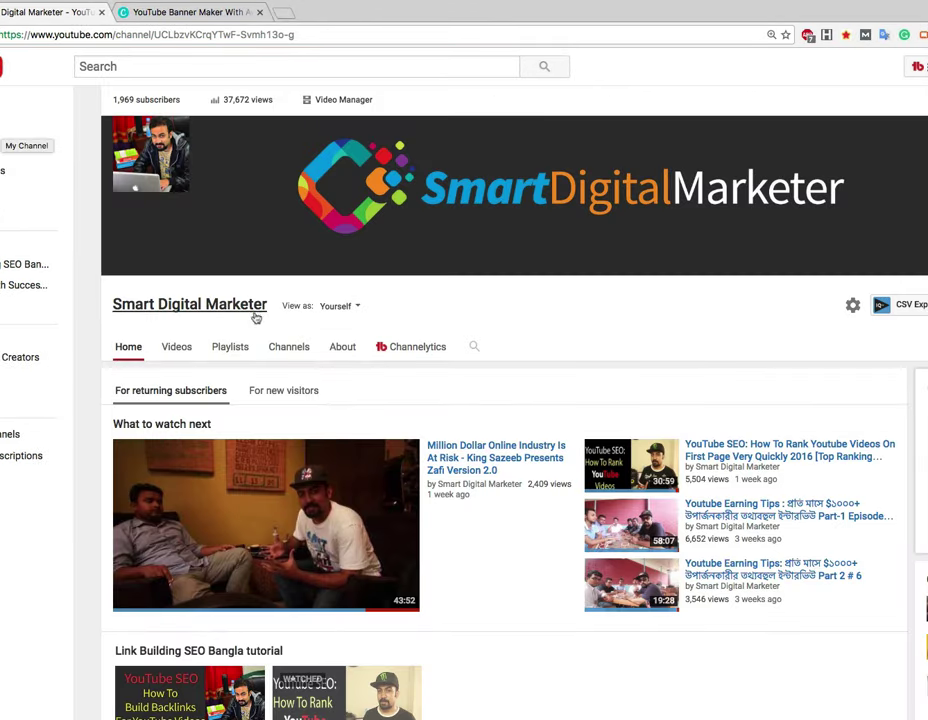
click(750, 478)
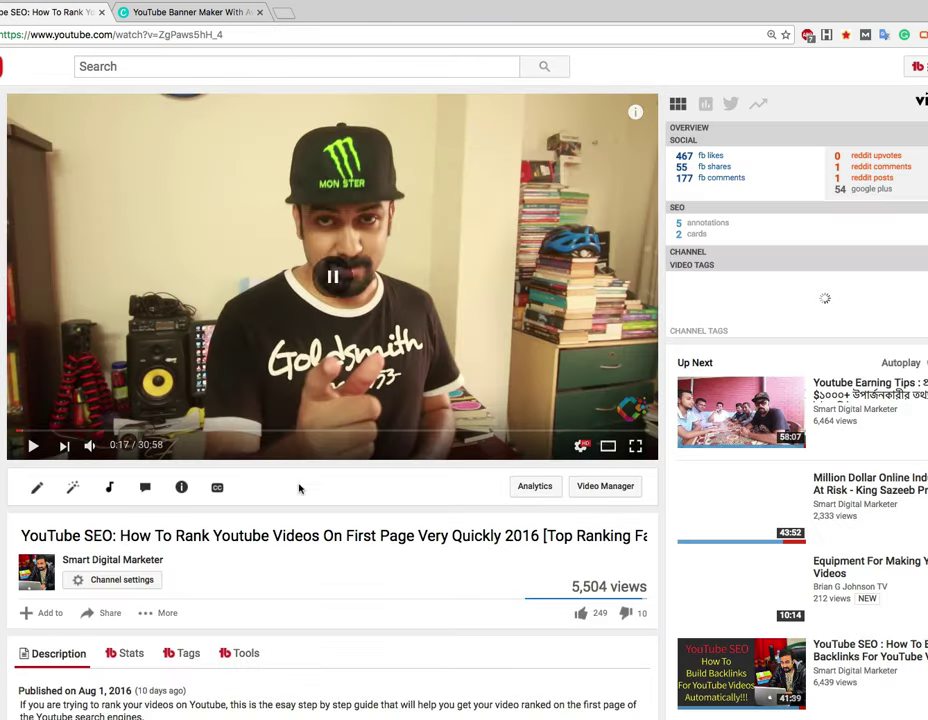
scroll(300, 488, down, 3)
scroll(292, 515, down, 2)
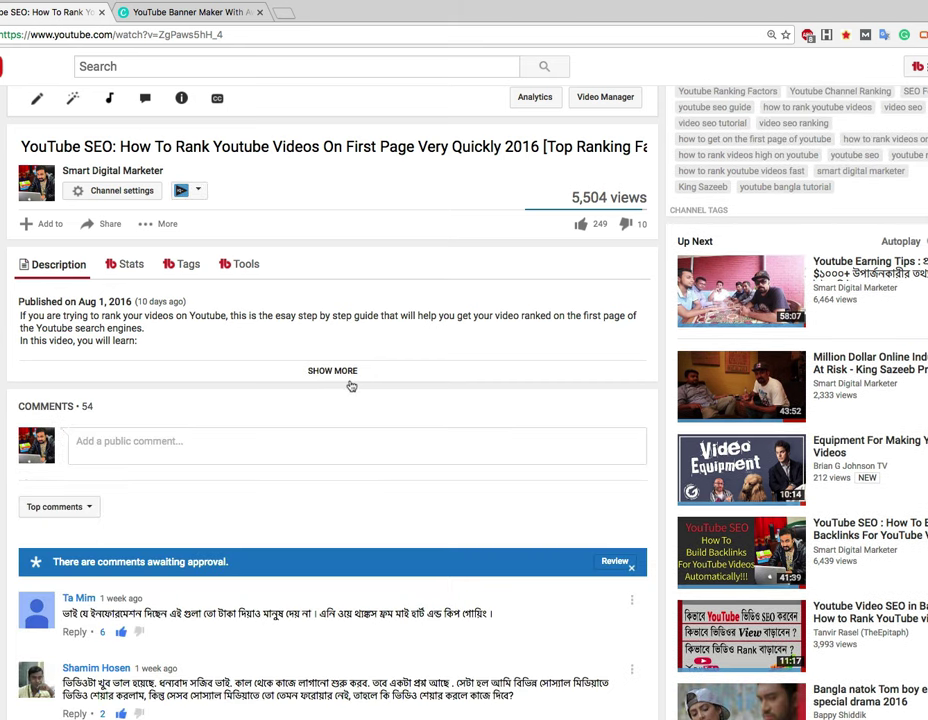
Step: Expand the video's description with SHOW MORE and read through it
click(350, 382)
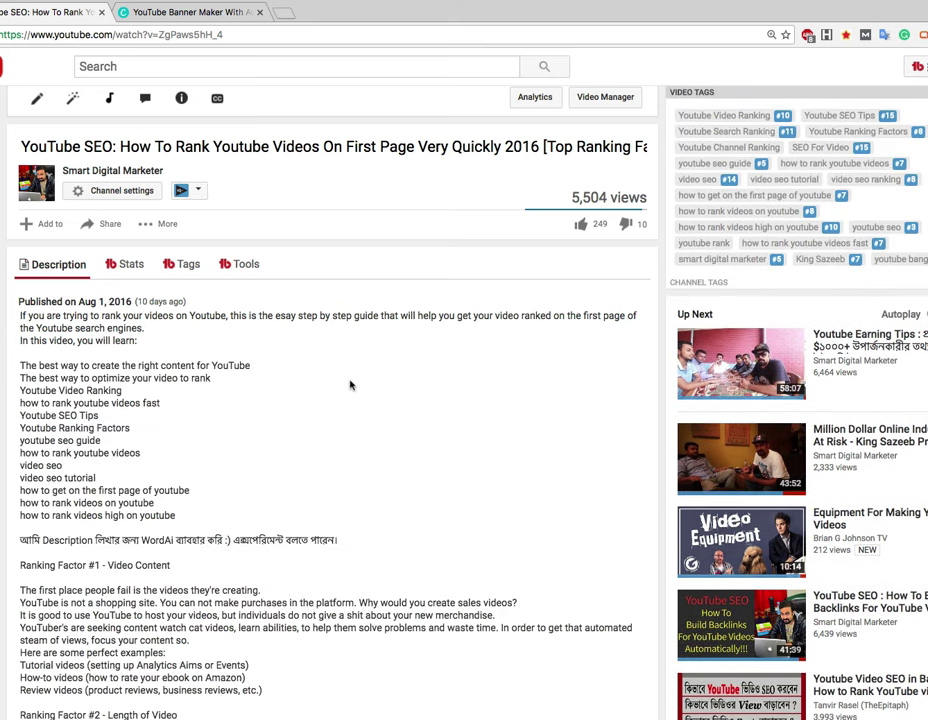
mouse_move(320, 412)
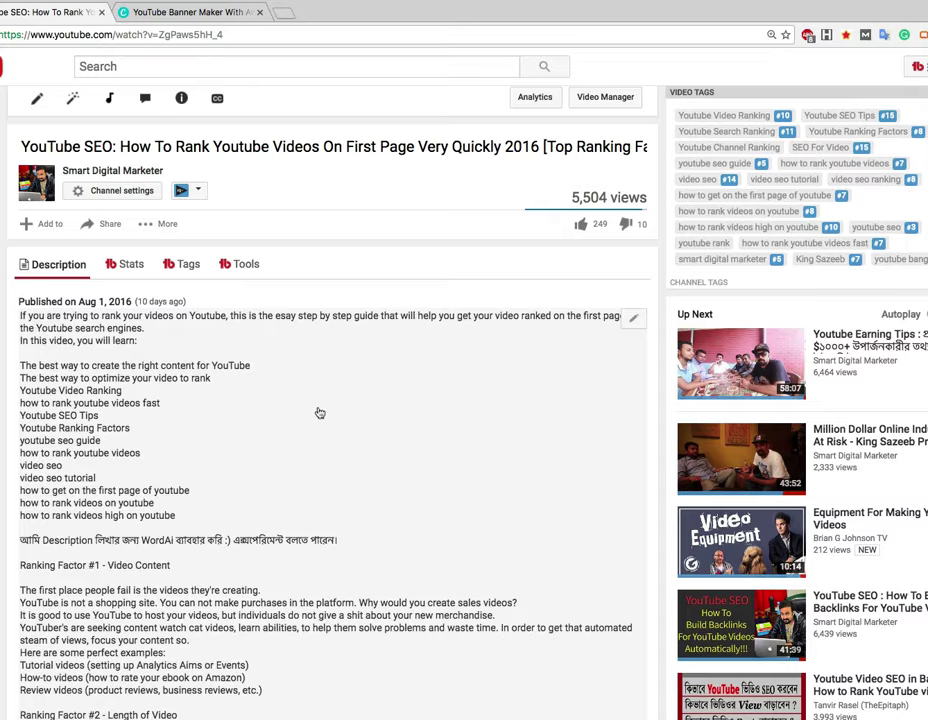
scroll(319, 413, down, 3)
scroll(319, 413, down, 2)
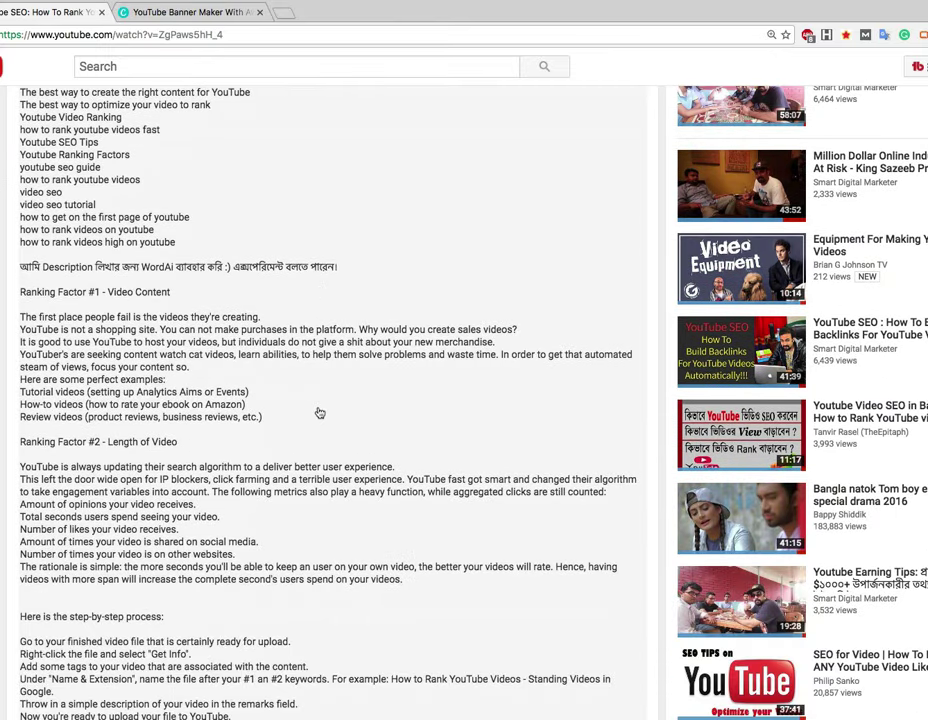
scroll(319, 413, down, 4)
scroll(319, 410, down, 3)
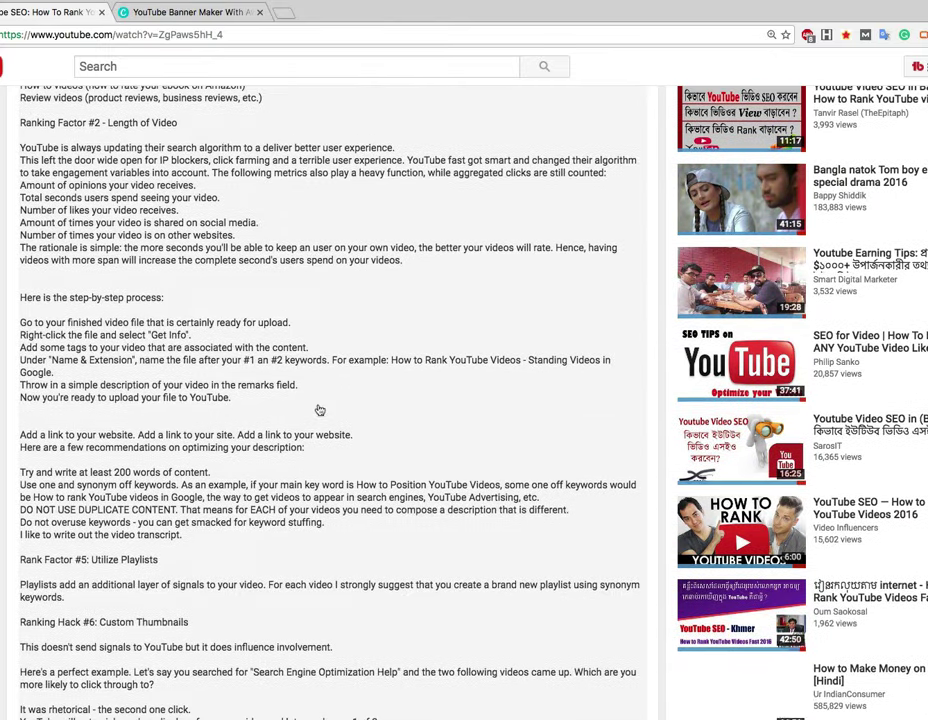
scroll(319, 410, down, 3)
scroll(319, 410, down, 2)
scroll(319, 410, down, 1)
scroll(319, 410, up, 2)
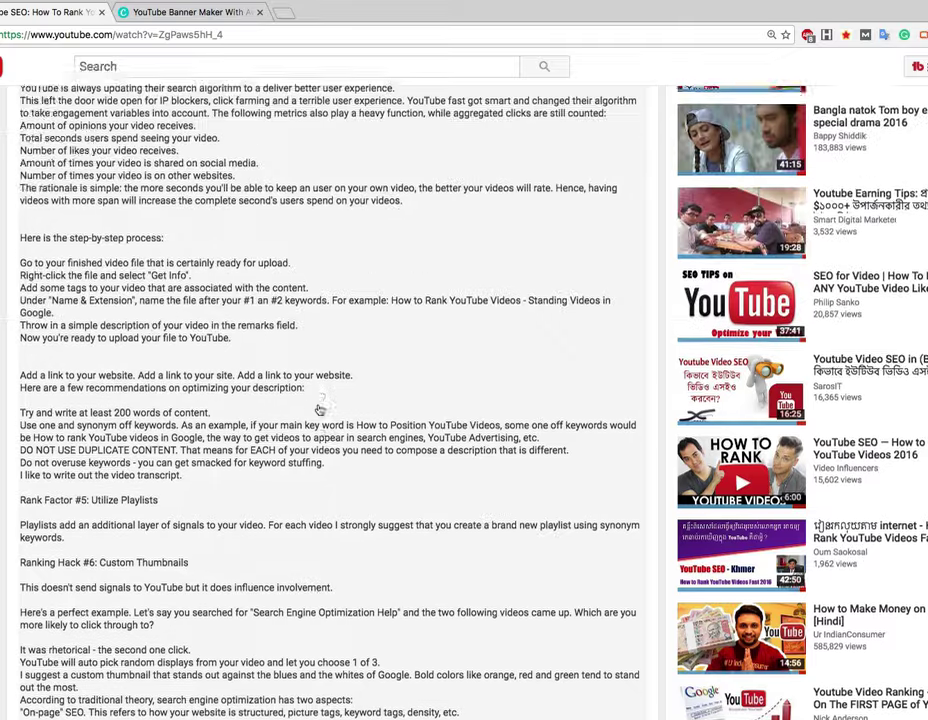
scroll(319, 410, up, 2)
scroll(319, 410, up, 5)
scroll(319, 410, up, 3)
scroll(319, 410, up, 3)
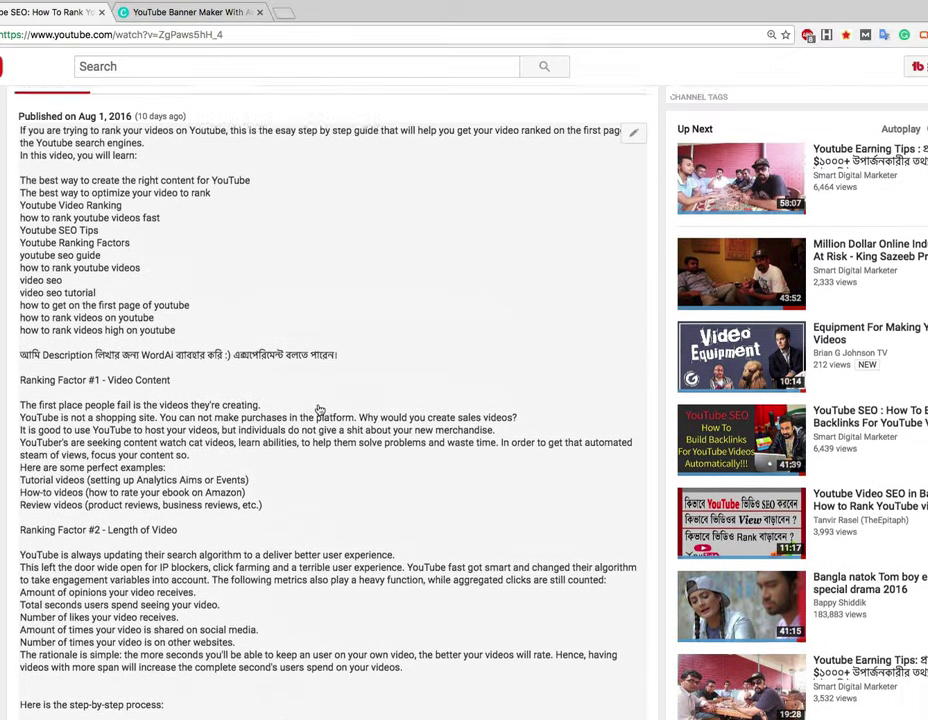
scroll(319, 410, up, 1)
scroll(319, 410, up, 1)
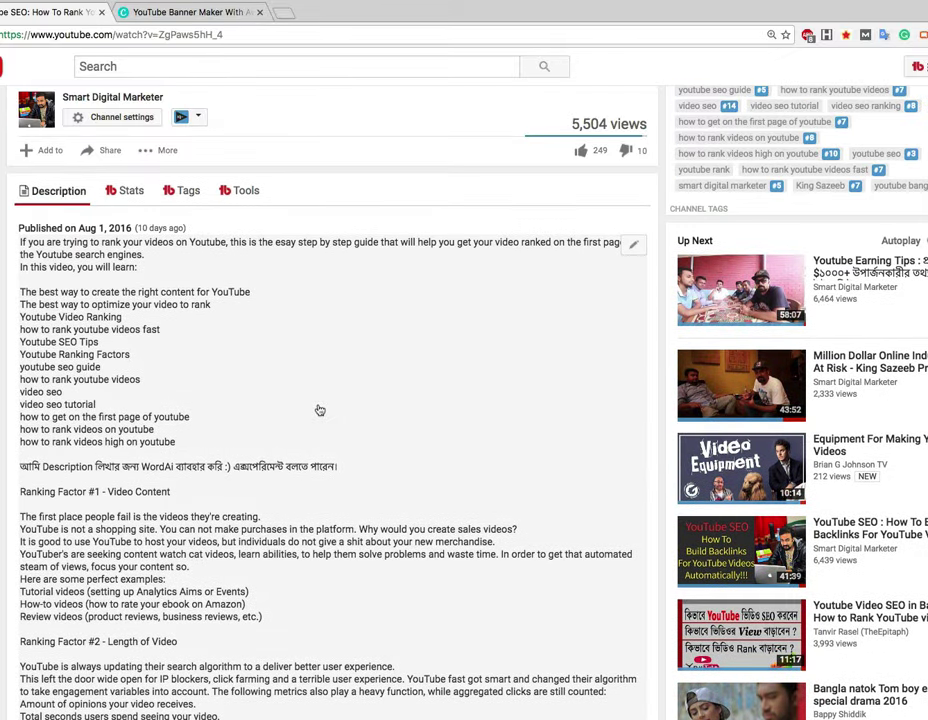
scroll(319, 410, up, 2)
scroll(319, 410, up, 1)
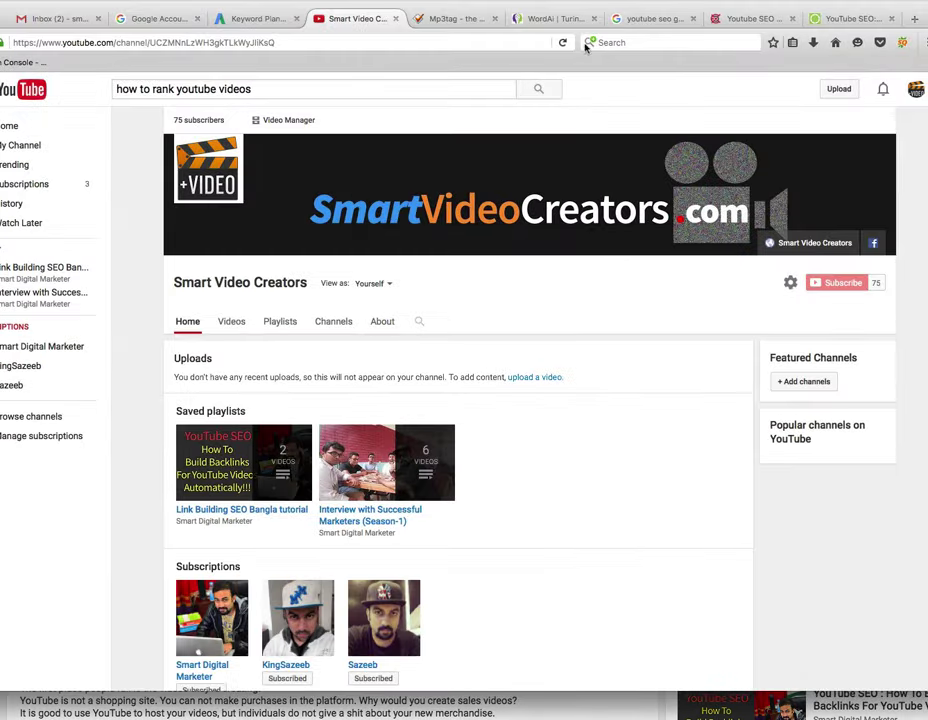
click(556, 21)
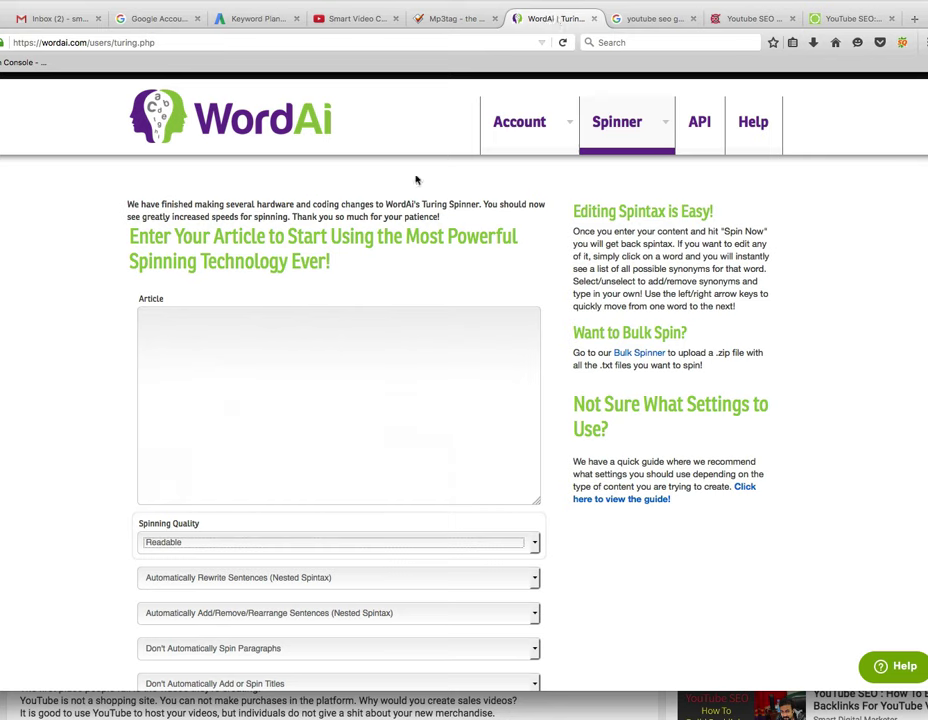
click(288, 117)
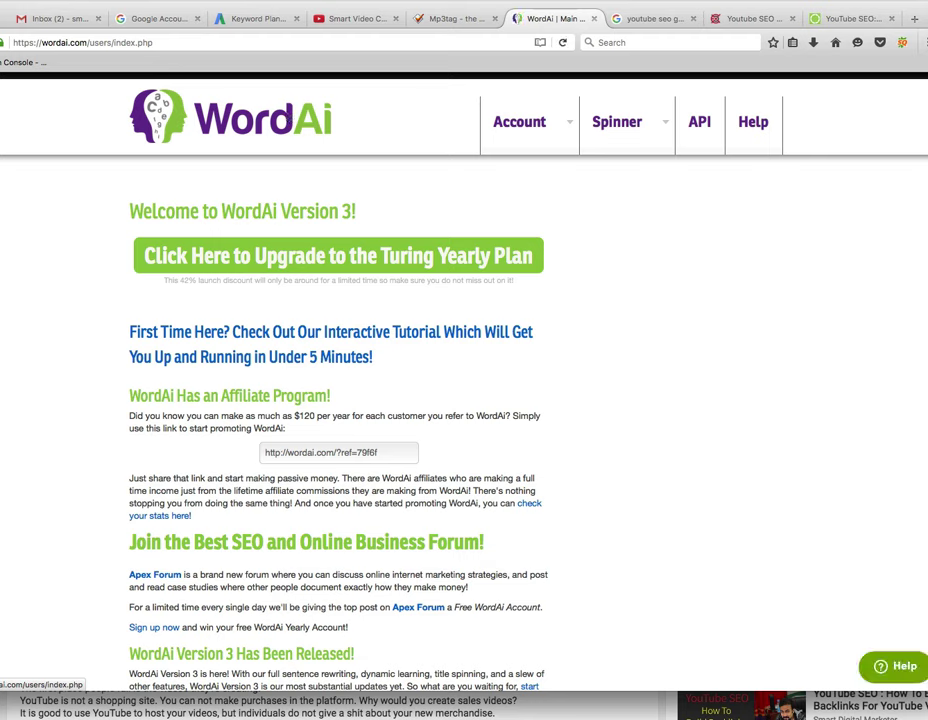
key(super+shift+w)
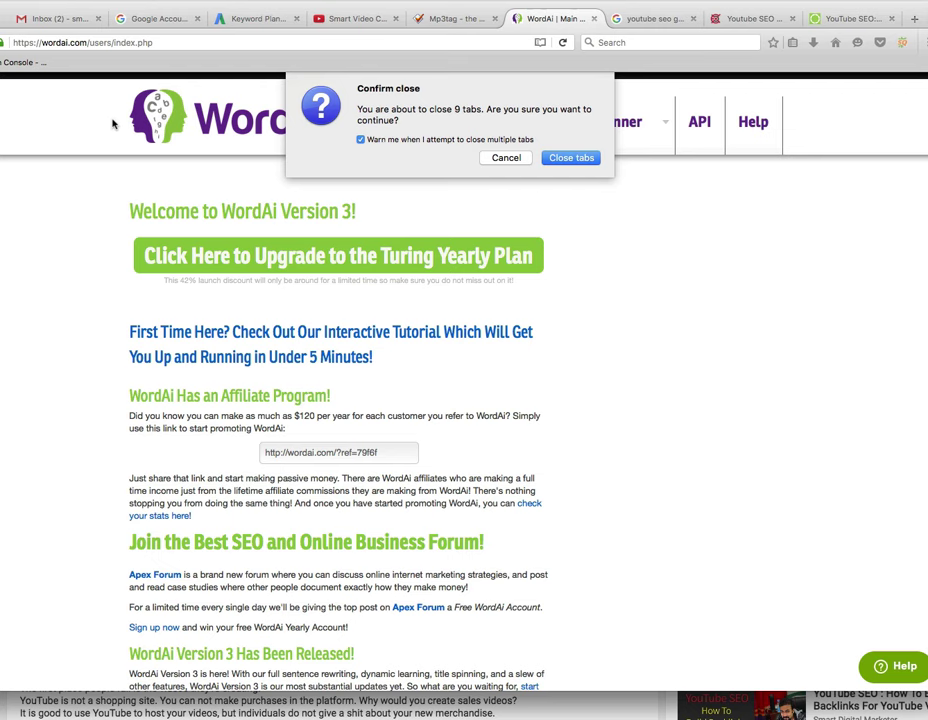
key(Escape)
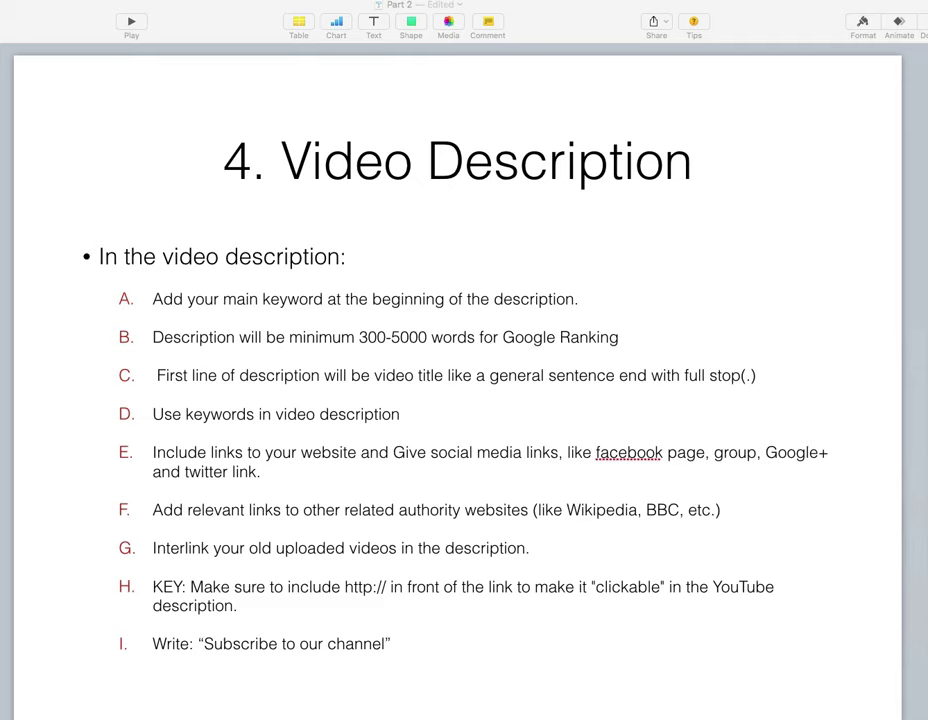
Step: Advance from slide 4 to slide 5, the Tags slide
key(Down)
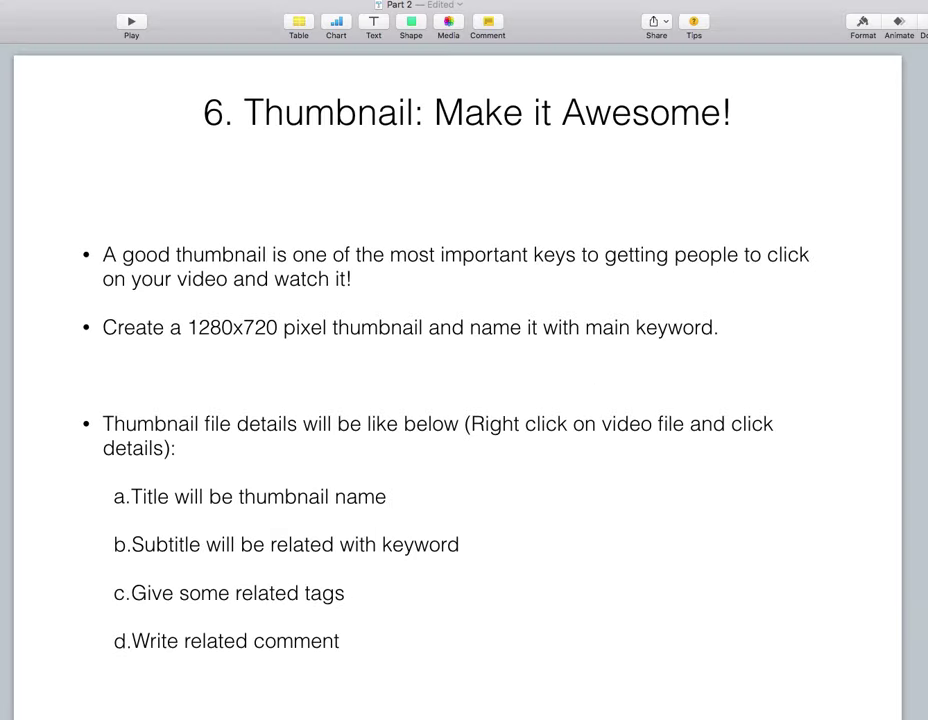
Step: Scroll on to slide 7, Incoming Links – Off-Page SEO
scroll(457, 390, down, 5)
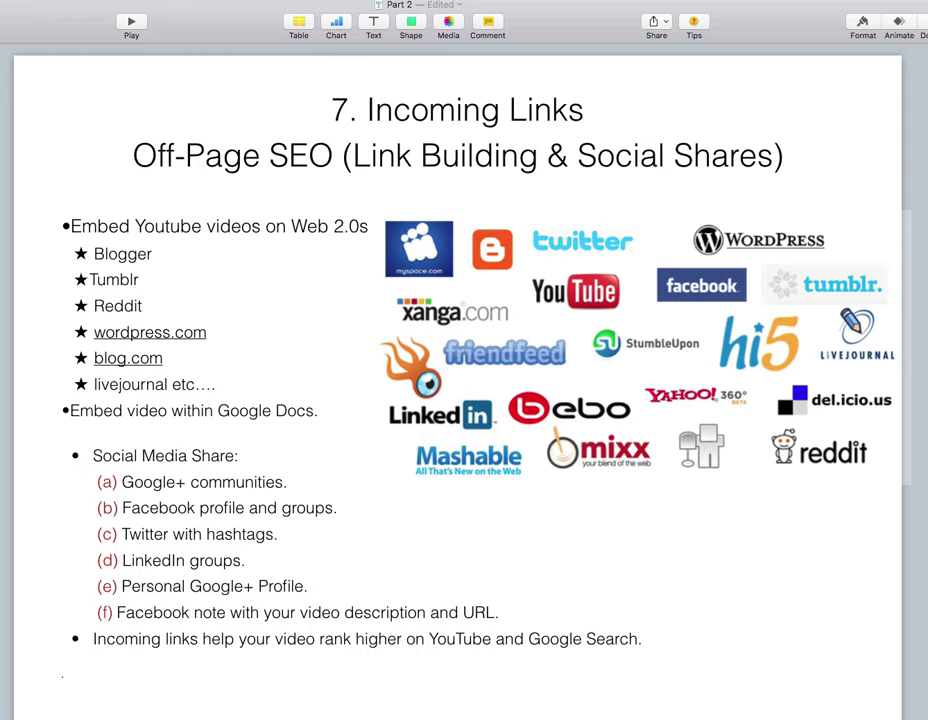
Step: Advance to slide 8, Create Playlist On YouTube
key(Down)
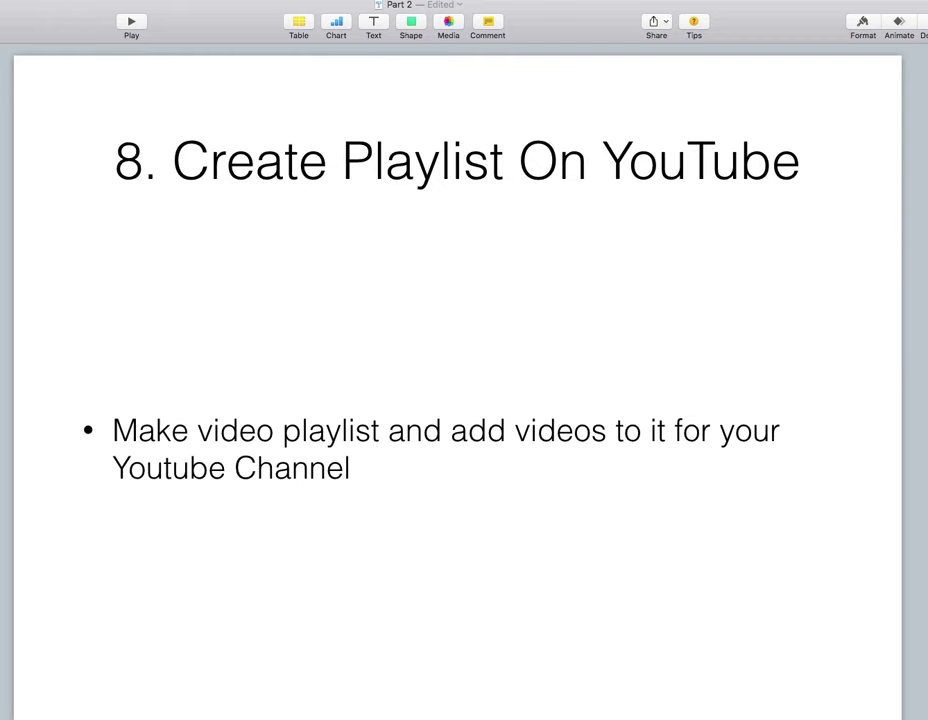